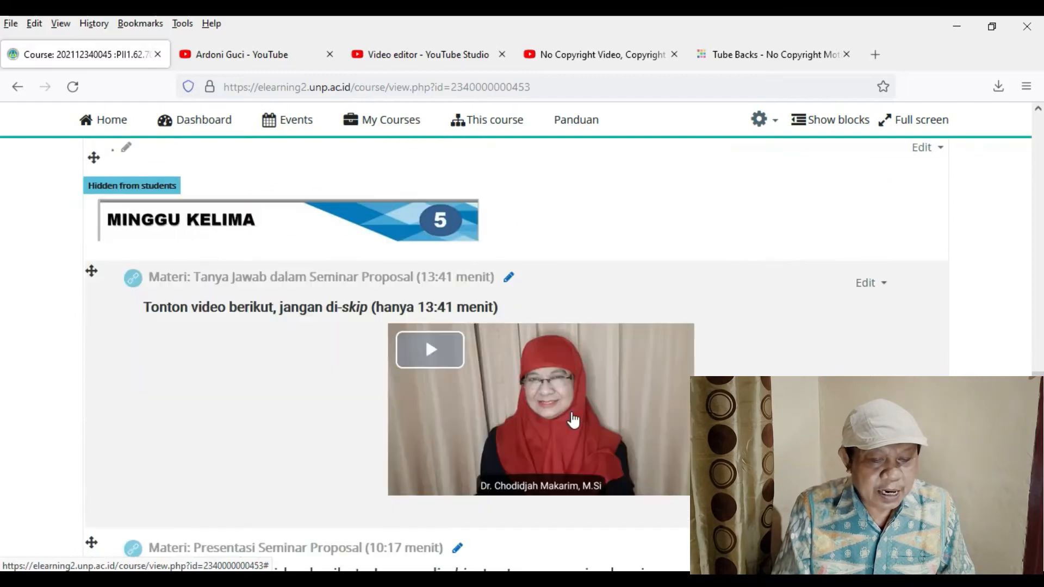
scroll(572, 419, down, 4)
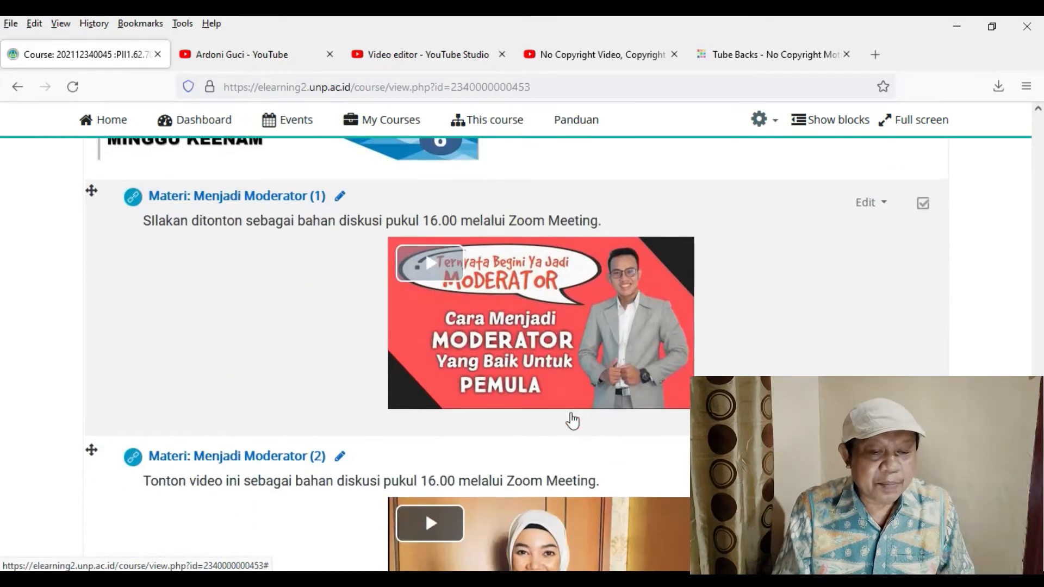
- Review the Minggu Keenam section's two moderator videos, the attendance activity and the Zoom lecture entry
scroll(571, 419, up, 2)
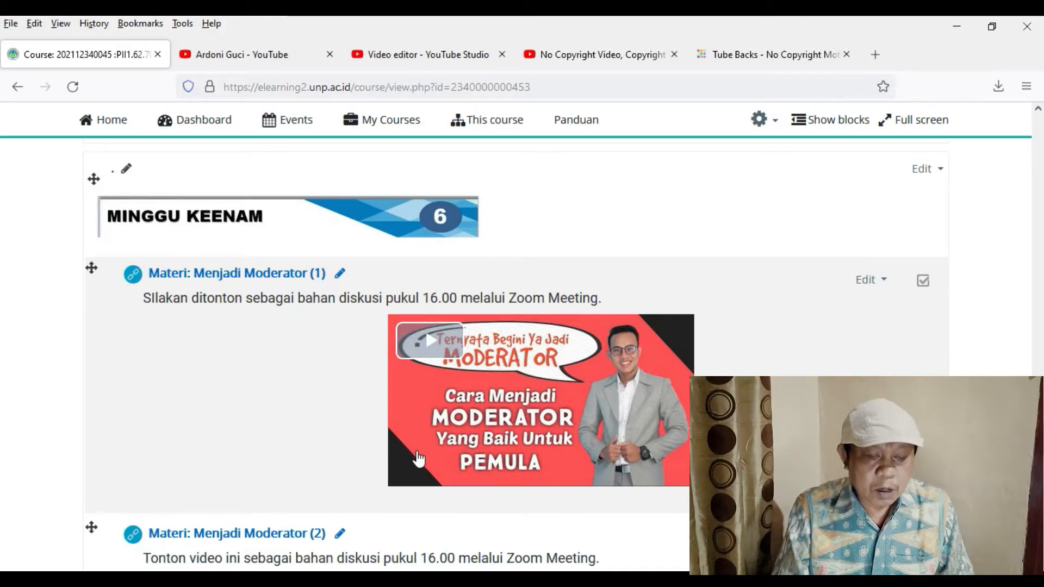
scroll(472, 443, down, 5)
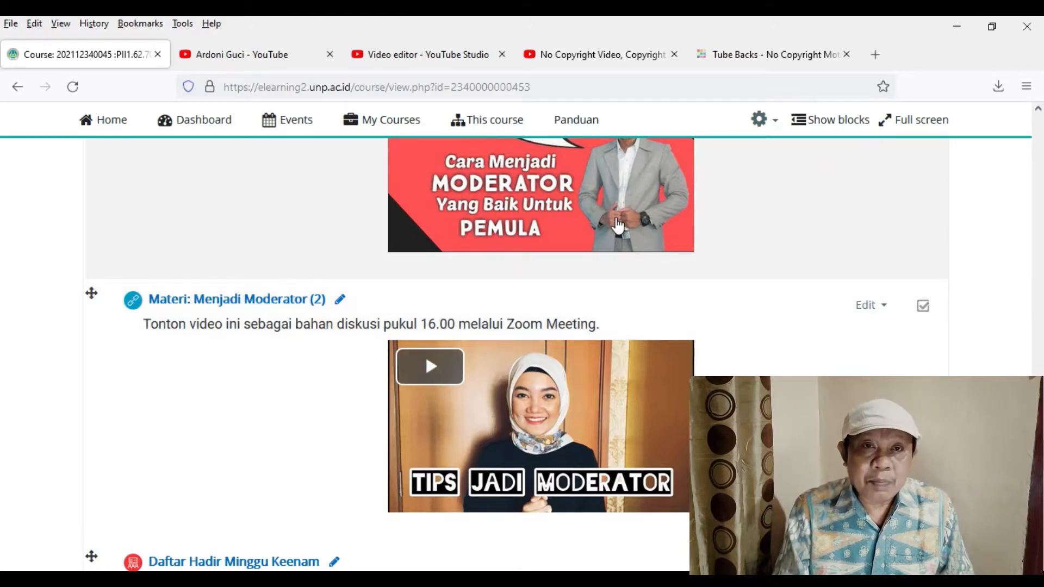
scroll(336, 372, down, 5)
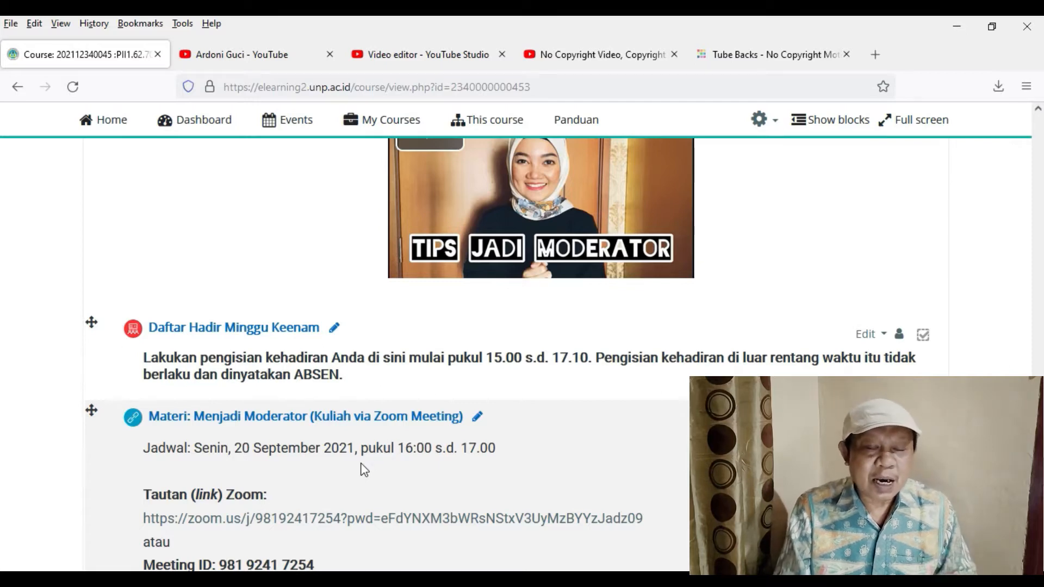
scroll(356, 468, down, 3)
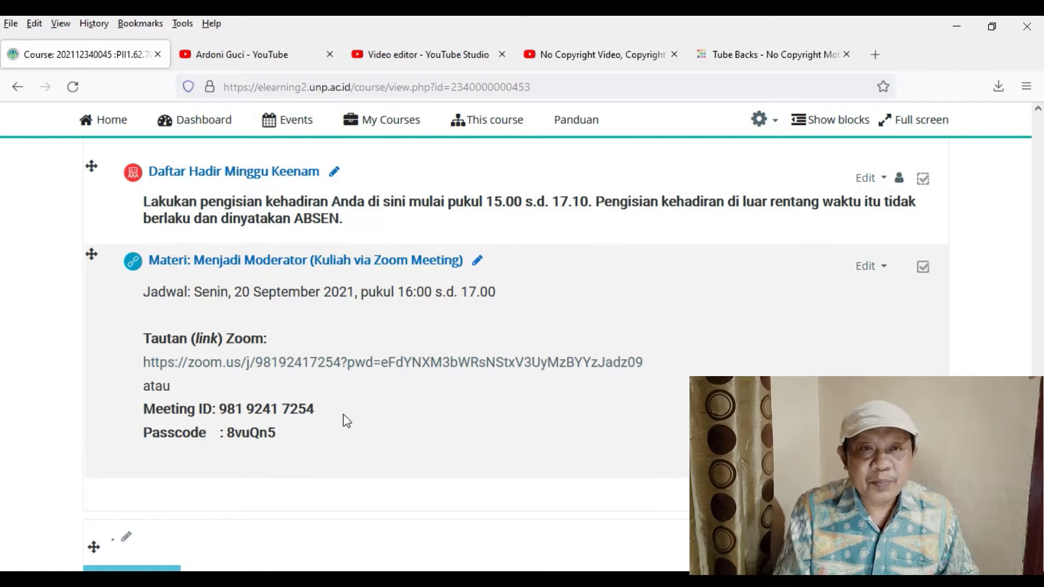
scroll(344, 413, up, 4)
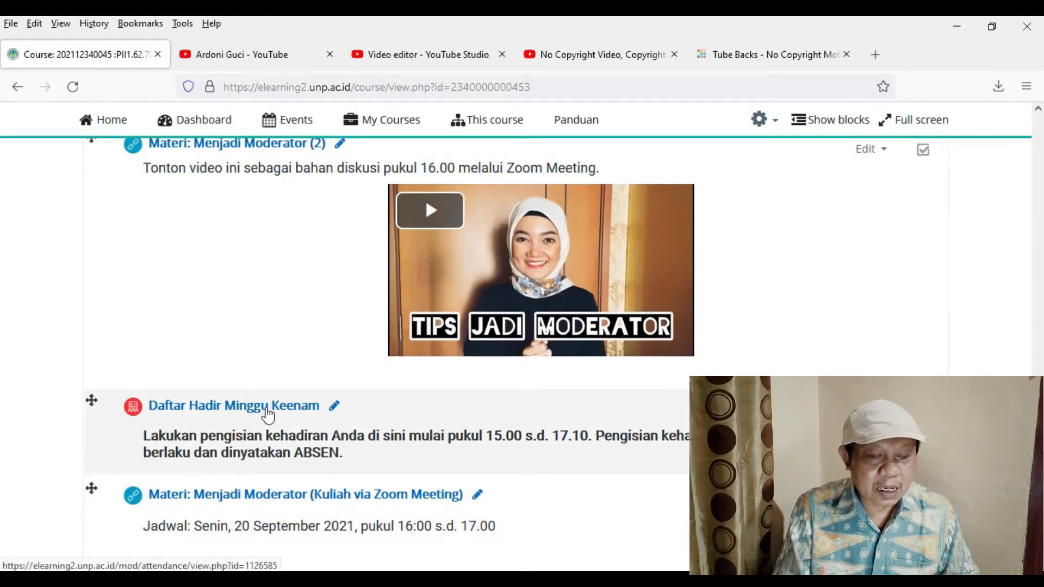
scroll(267, 414, down, 3)
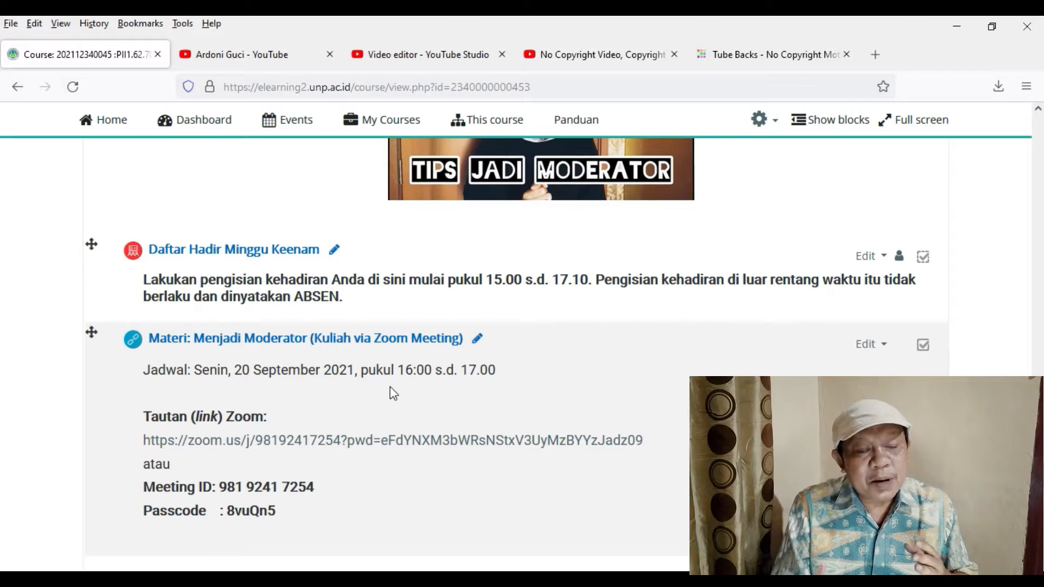
scroll(371, 389, up, 4)
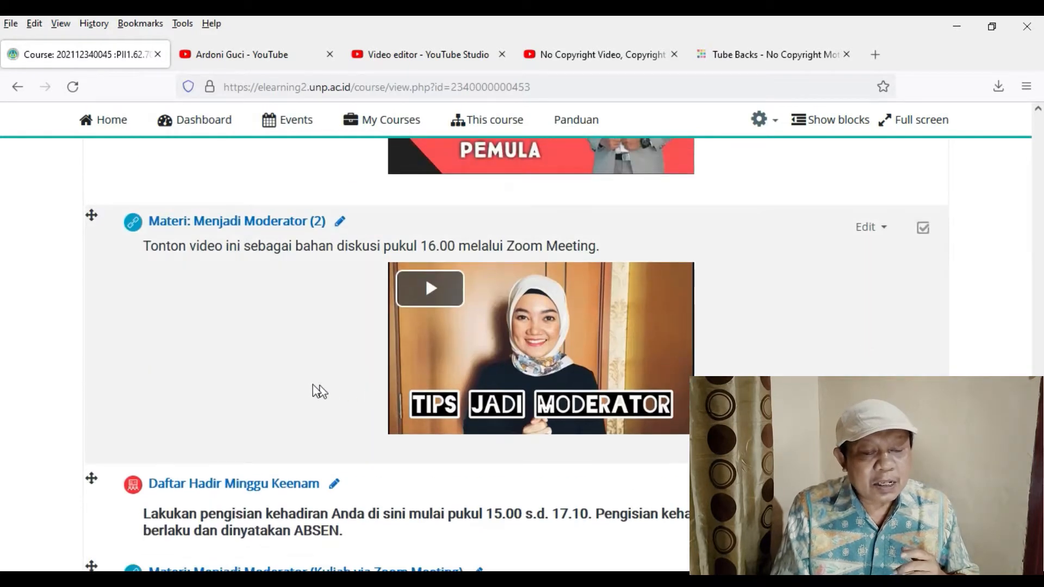
scroll(299, 384, up, 3)
scroll(292, 435, down, 3)
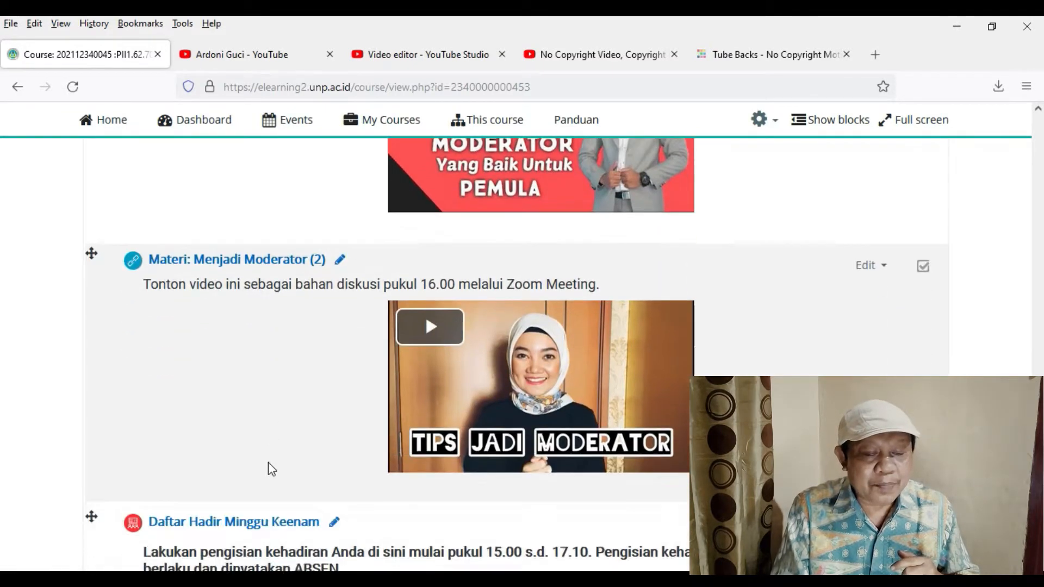
- Unlock the activity completion options in the settings of "Materi: Menjadi Moderator (1)"
scroll(272, 416, up, 6)
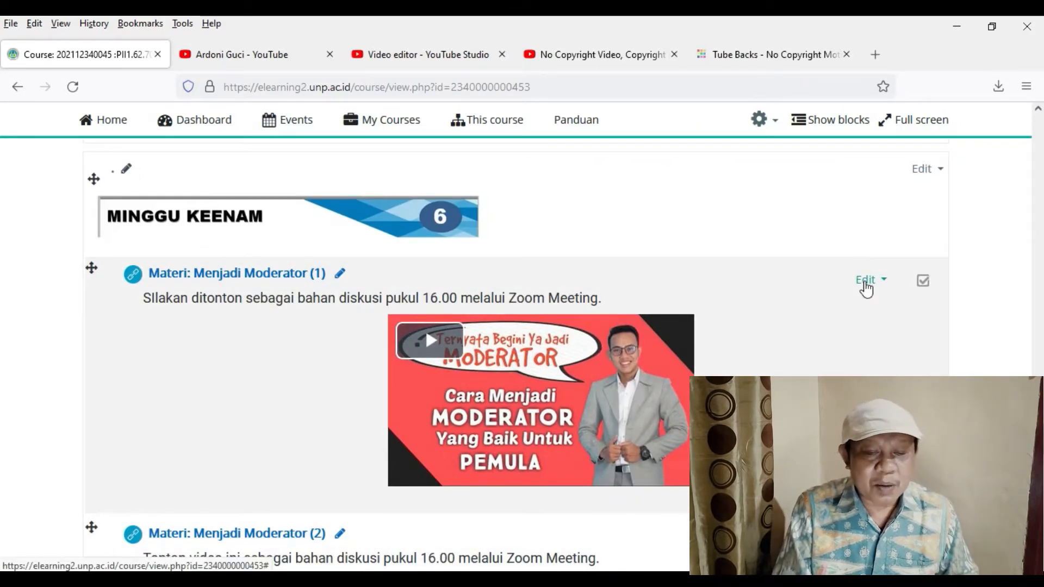
click(867, 281)
click(790, 306)
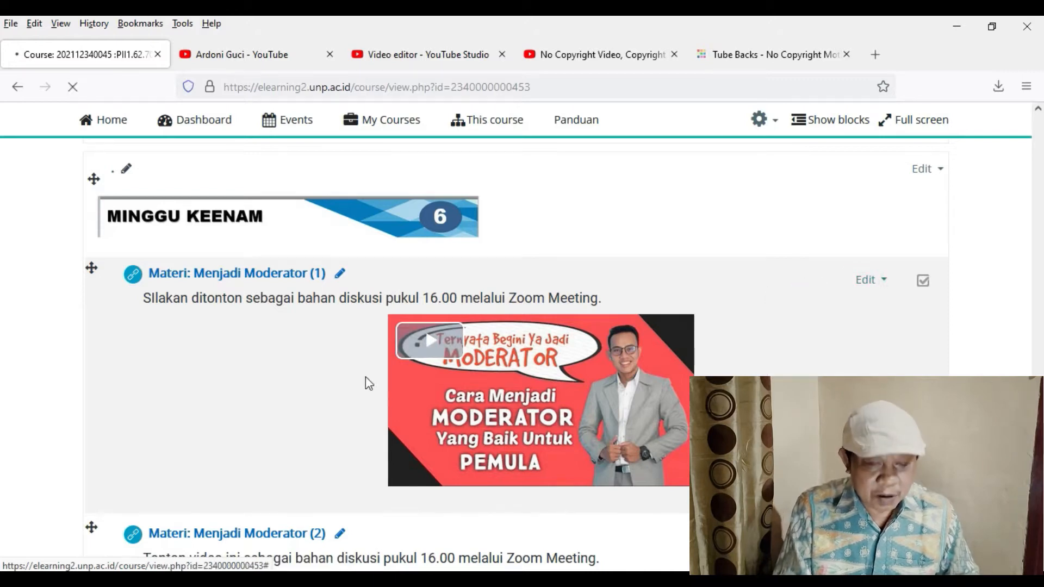
scroll(343, 414, down, 10)
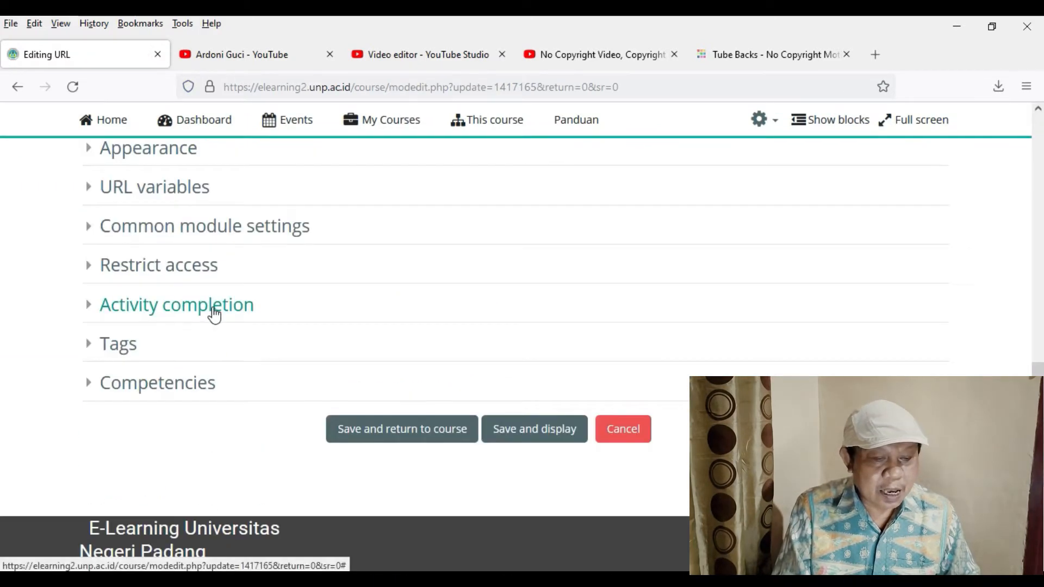
click(215, 314)
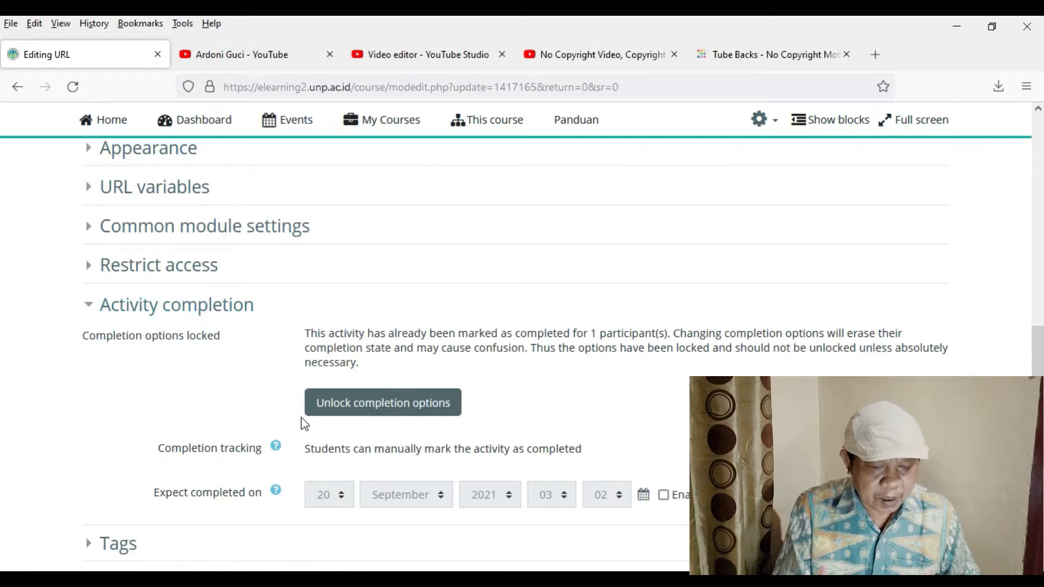
click(400, 412)
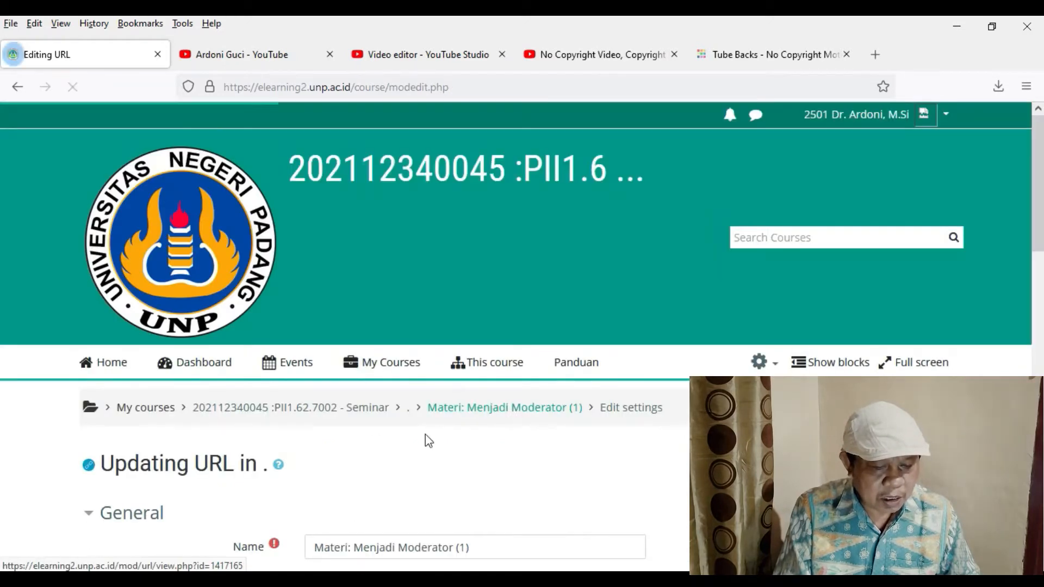
- Set completion tracking to "Show activity as complete when conditions are met", require students to view the activity, and save, returning to the course
scroll(415, 445, down, 5)
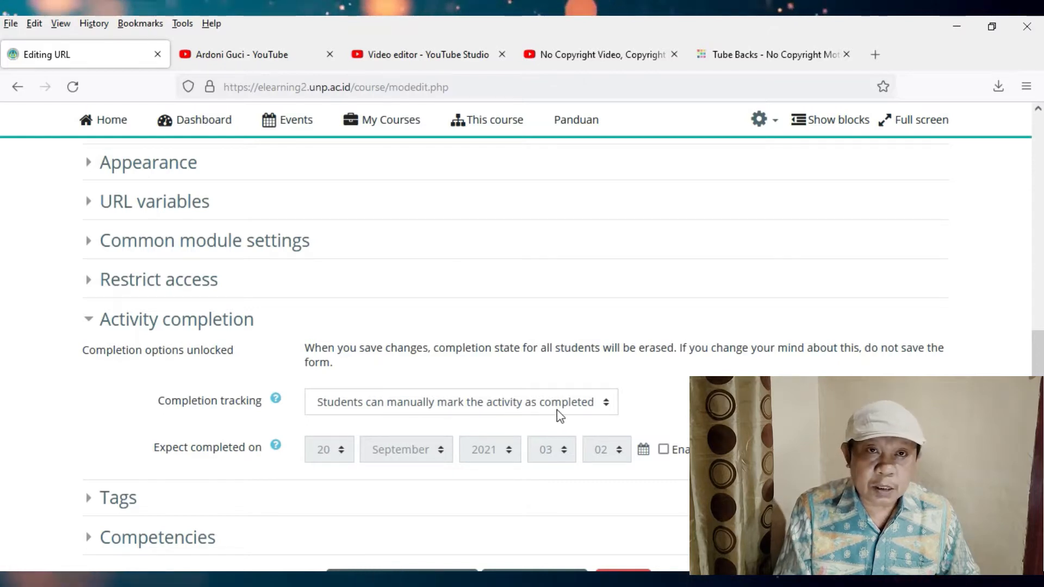
click(606, 407)
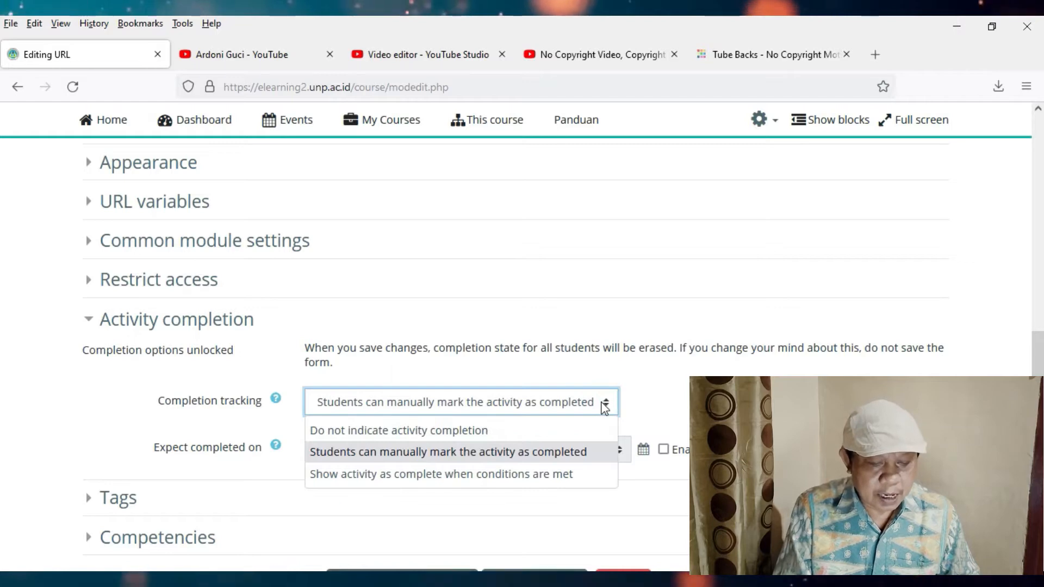
click(548, 473)
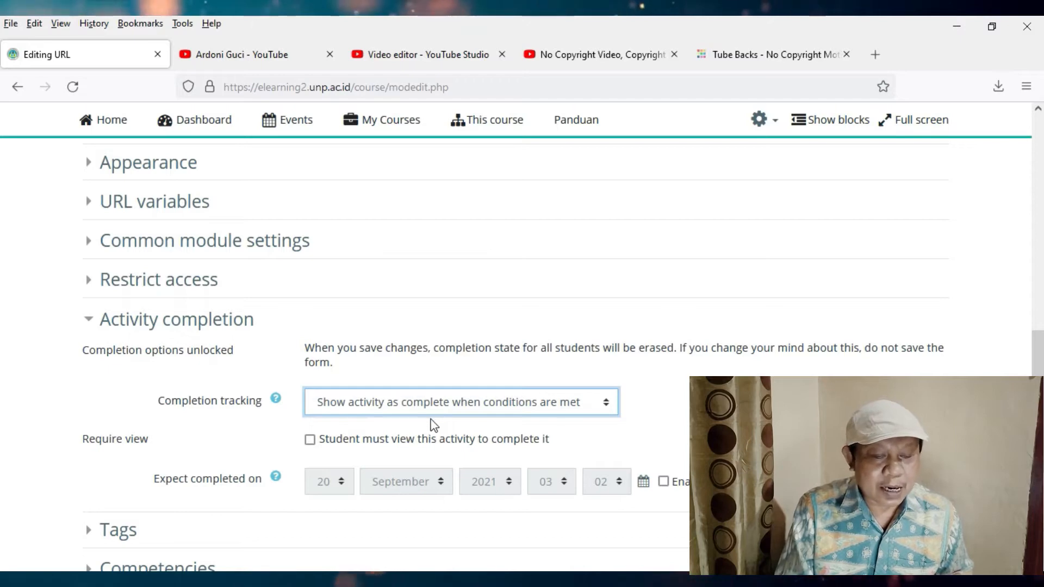
click(310, 440)
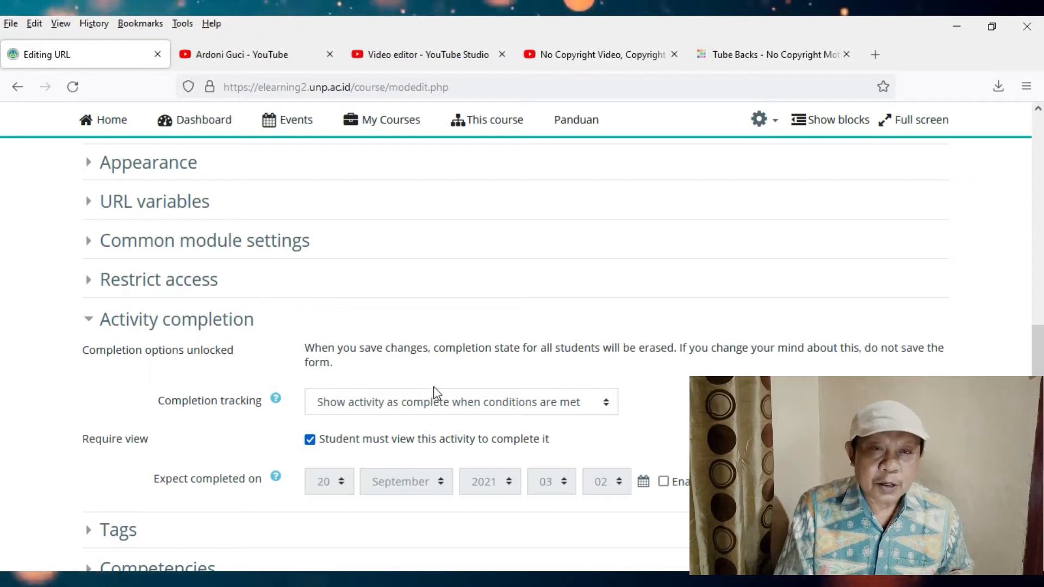
scroll(419, 402, down, 3)
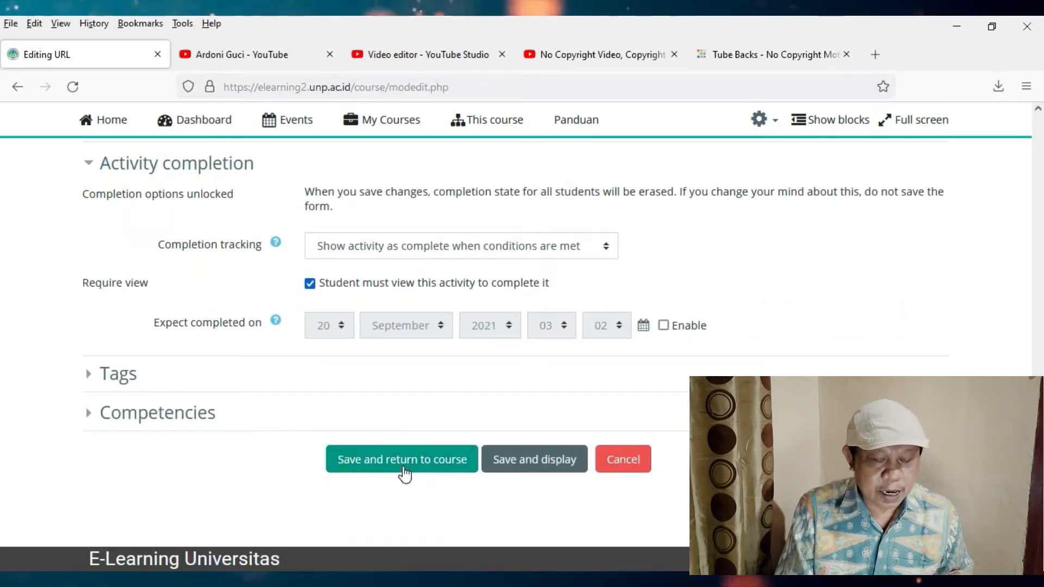
click(404, 471)
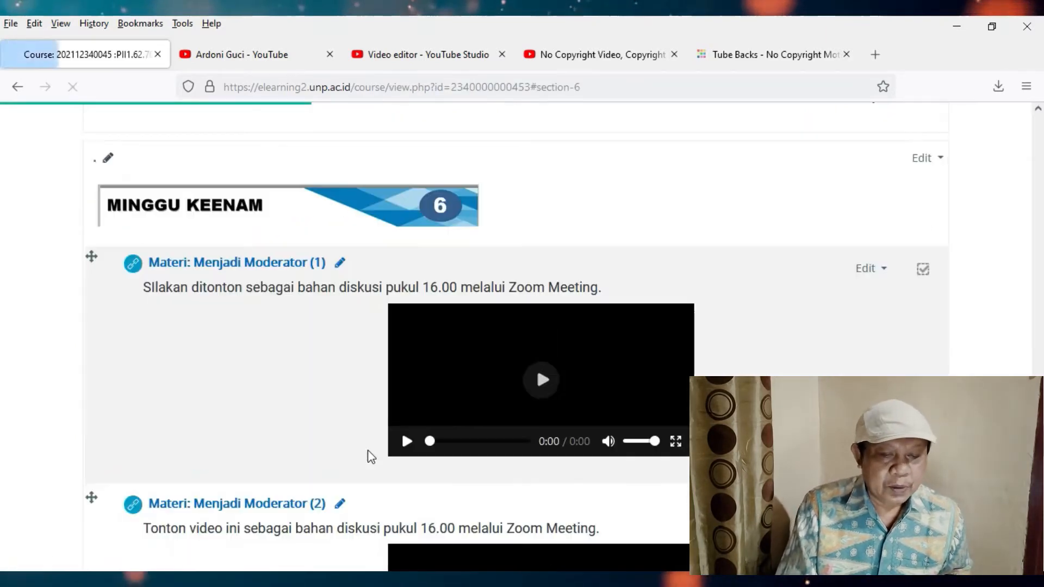
- Unlock the activity completion options in the settings of "Materi: Menjadi Moderator (2)"
scroll(381, 430, down, 5)
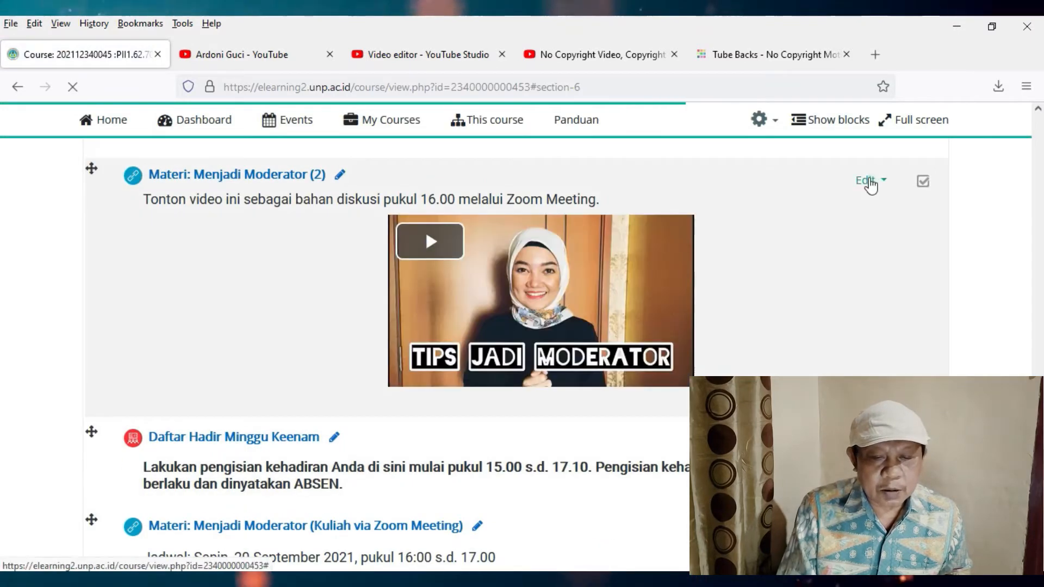
click(869, 180)
click(837, 207)
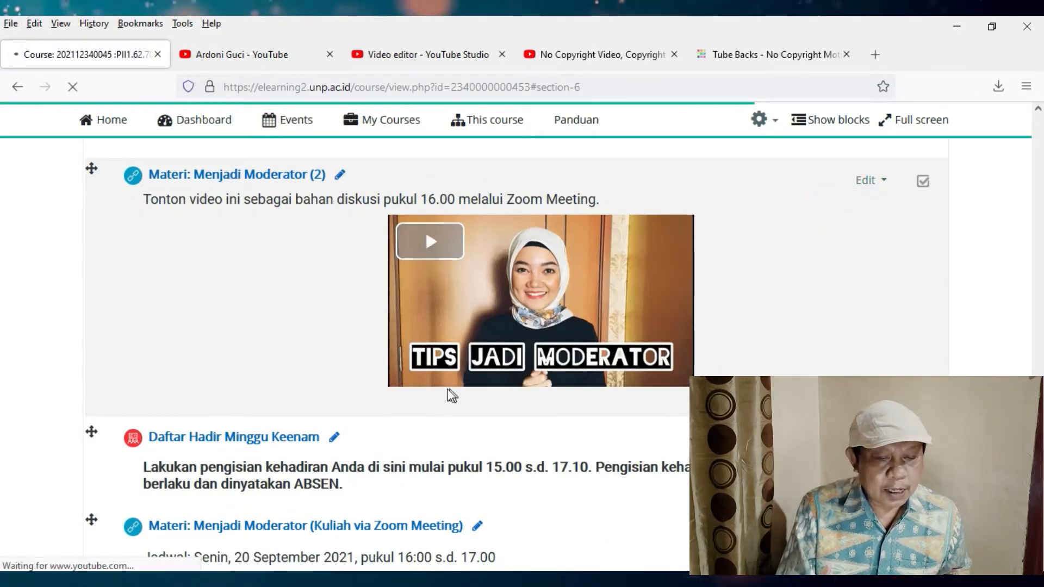
scroll(403, 390, down, 8)
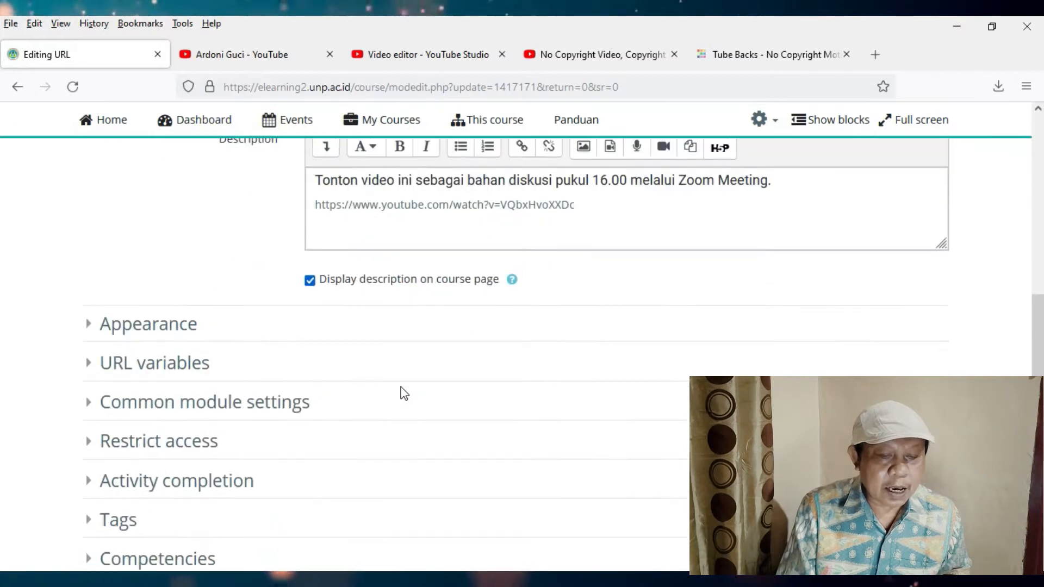
scroll(404, 394, down, 2)
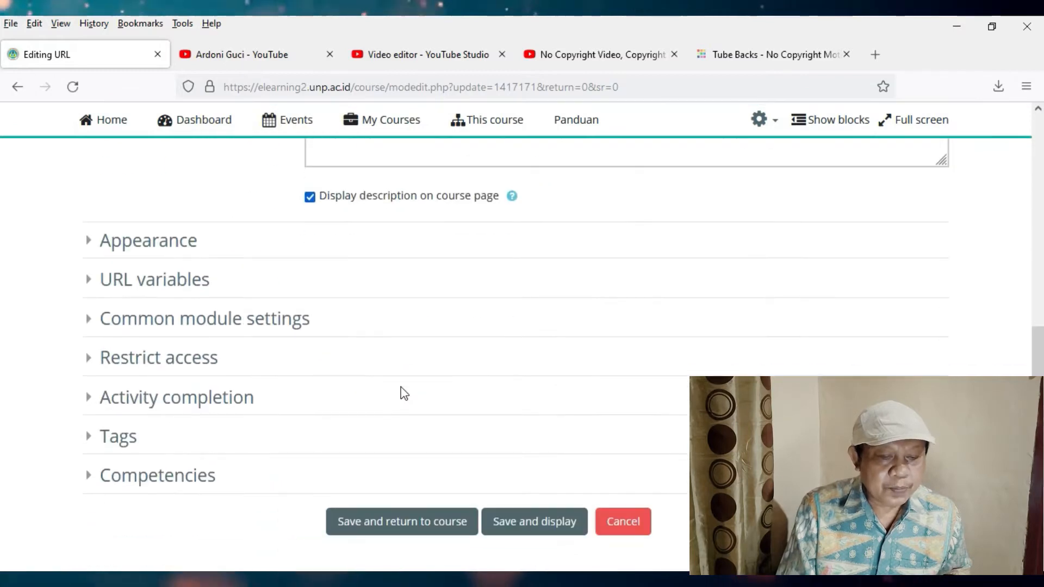
click(204, 398)
click(403, 496)
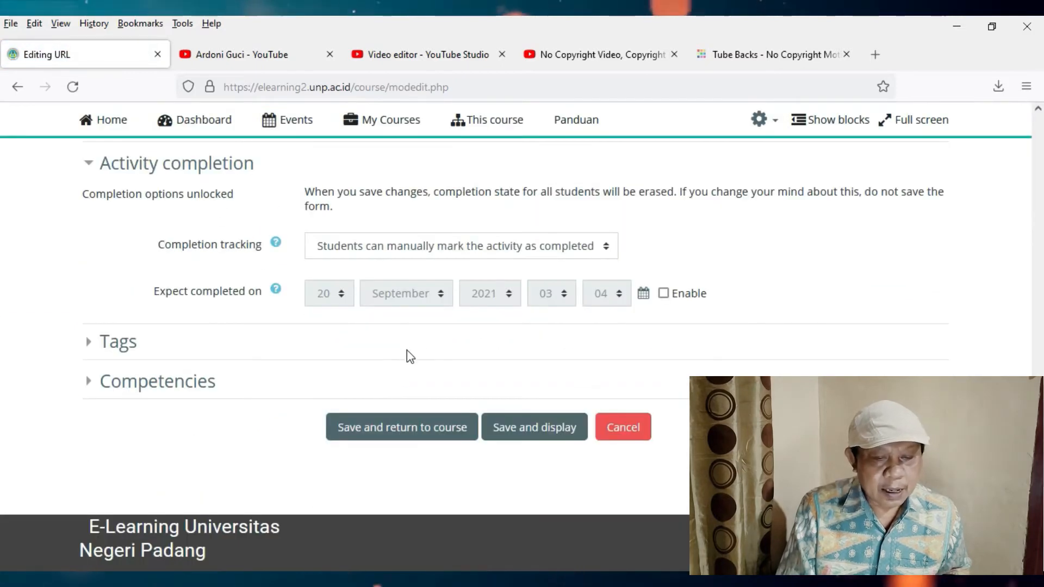
- Set the second moderator material's completion tracking to "Show activity as complete when conditions are met" and save, returning to the course
click(465, 255)
click(407, 269)
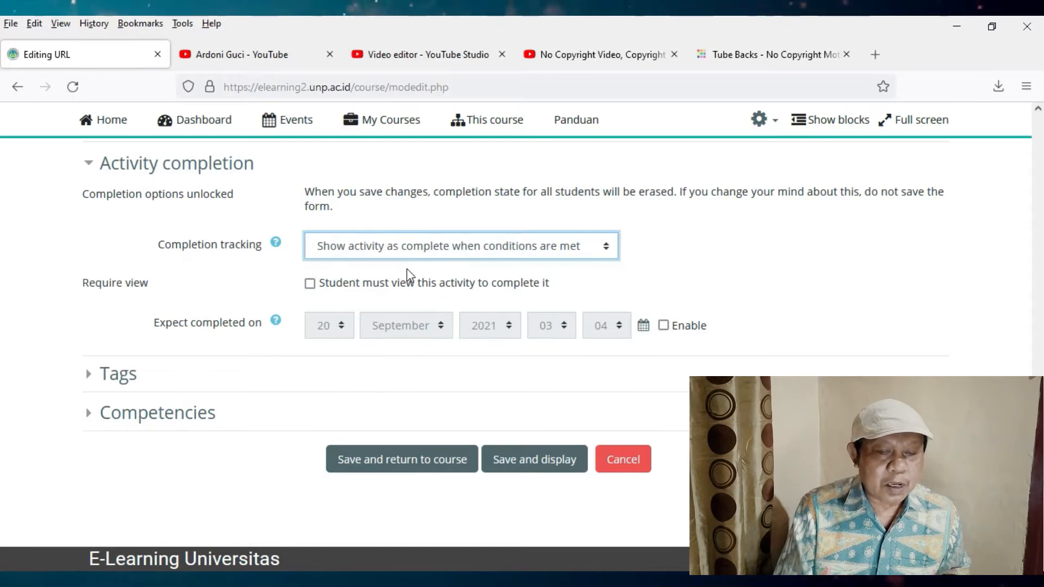
click(331, 462)
- Open the settings of the "Daftar Hadir Minggu Keenam" attendance activity
scroll(328, 463, down, 6)
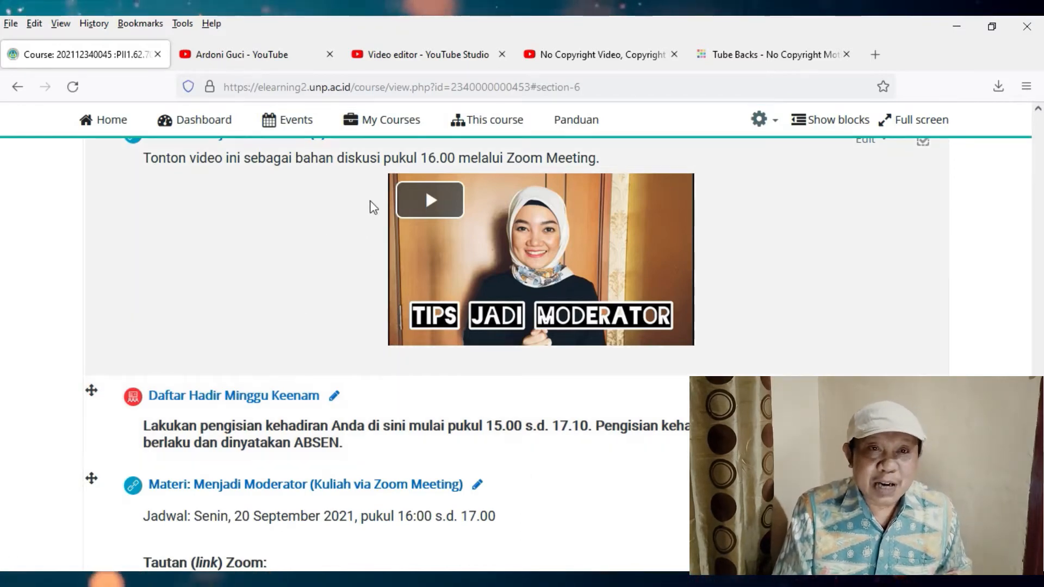
scroll(303, 333, down, 3)
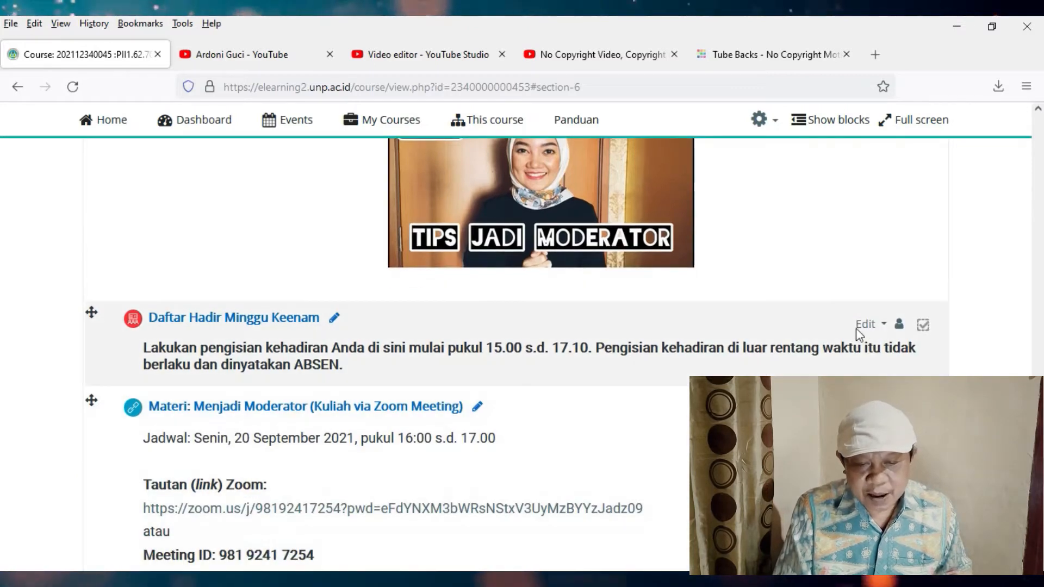
click(864, 324)
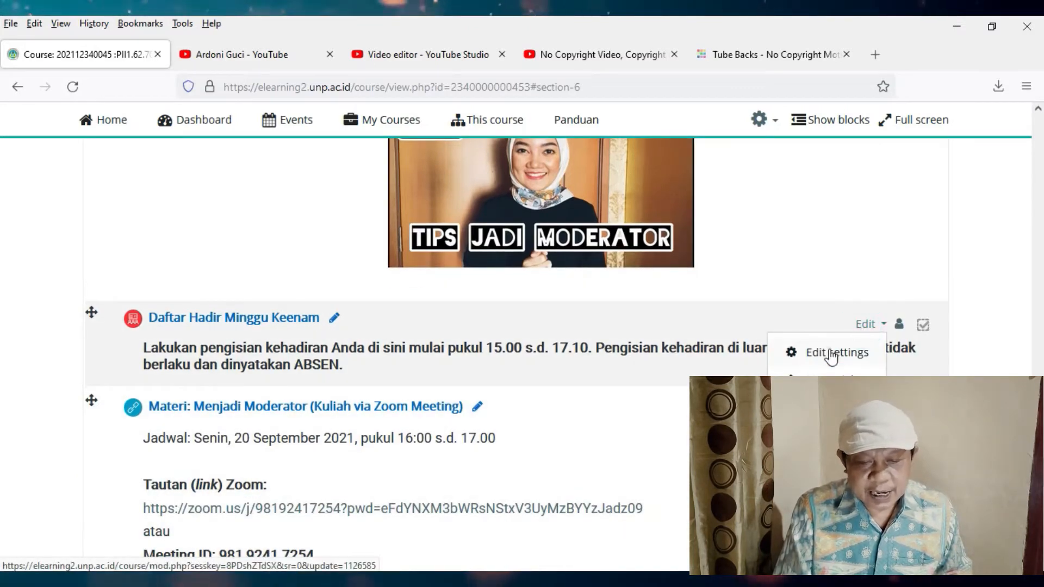
click(832, 354)
scroll(442, 443, down, 5)
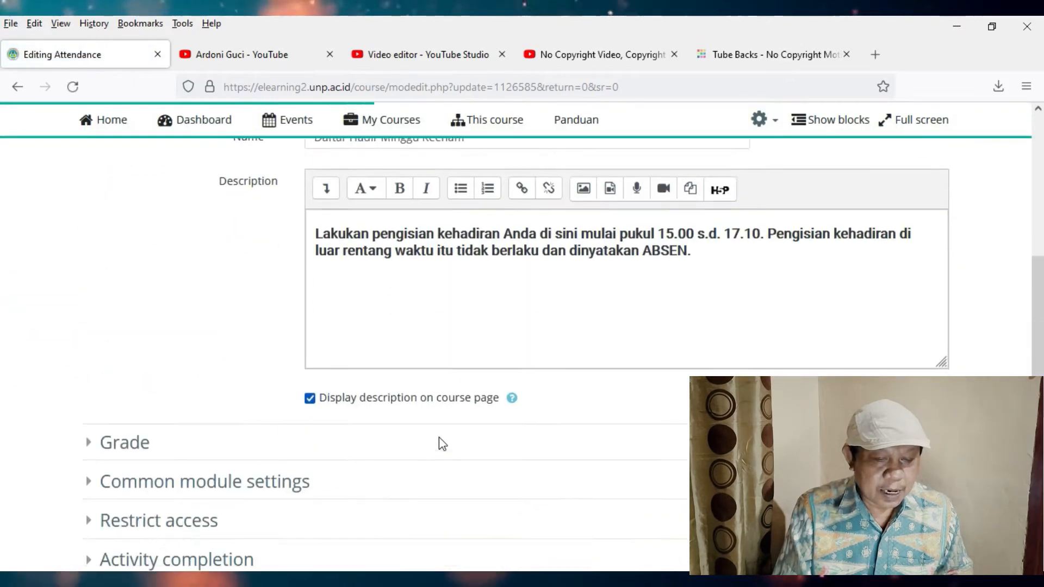
scroll(439, 438, down, 5)
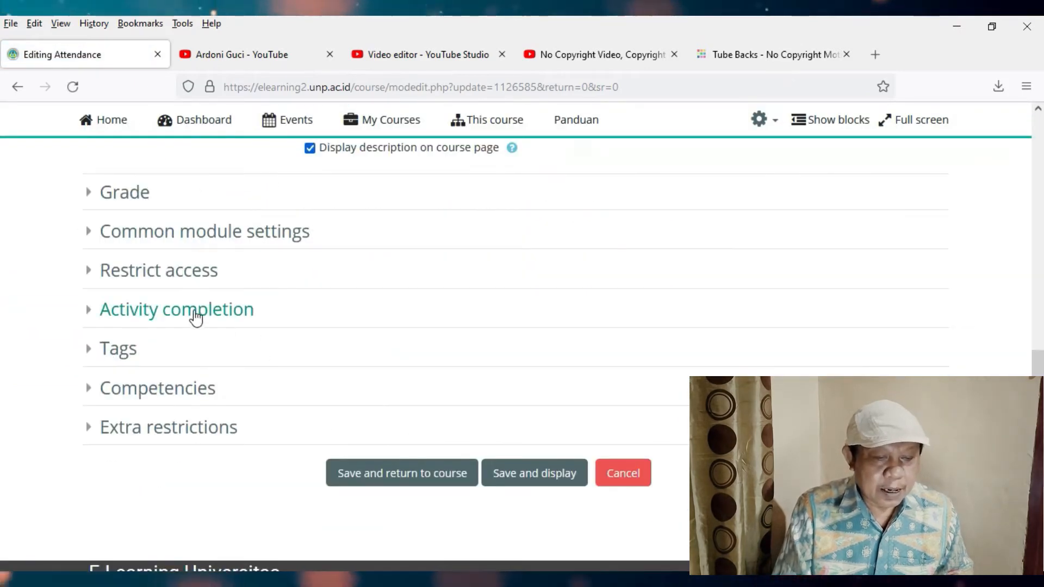
- Add an activity completion restriction to the attendance requiring "Materi: Menjadi Moderator (1)" to be marked complete
click(155, 283)
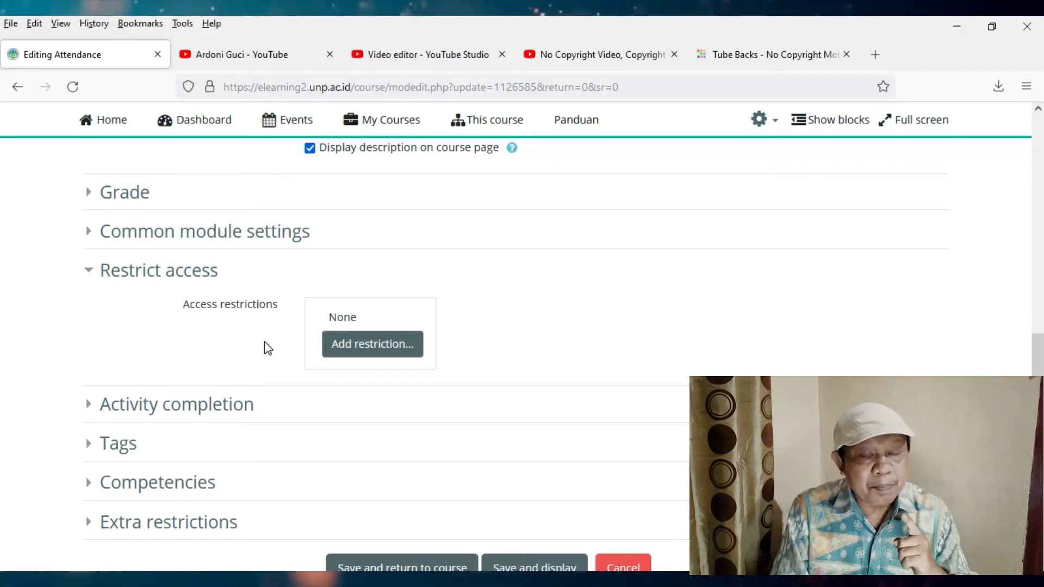
click(375, 342)
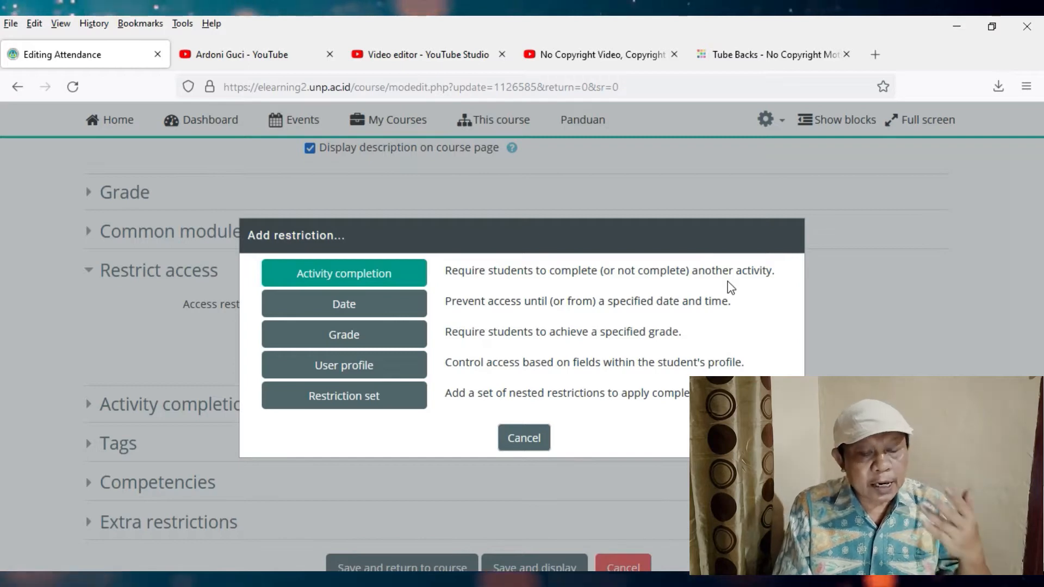
scroll(425, 346, up, 1)
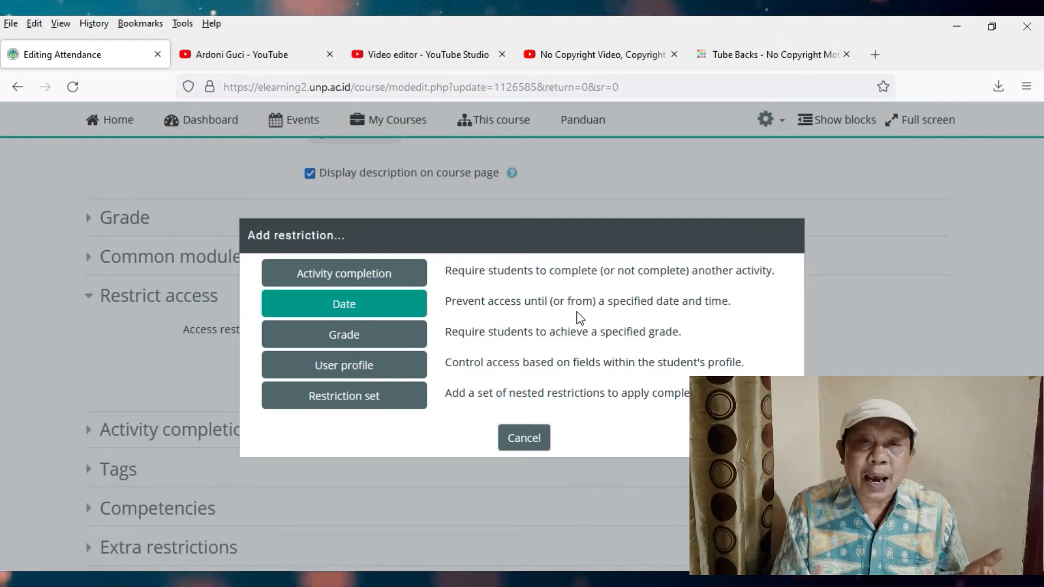
scroll(580, 317, down, 1)
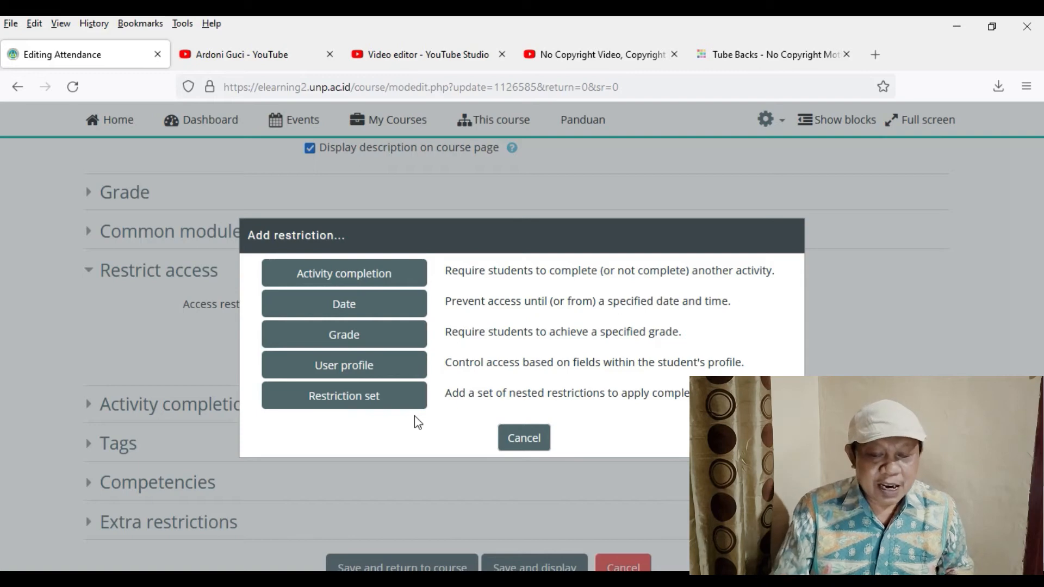
click(391, 280)
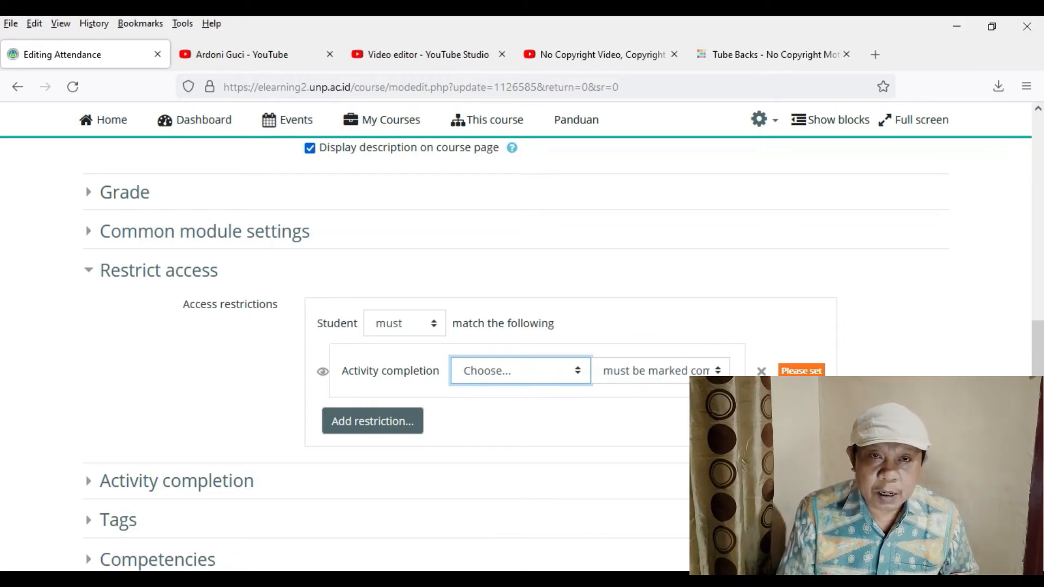
click(579, 375)
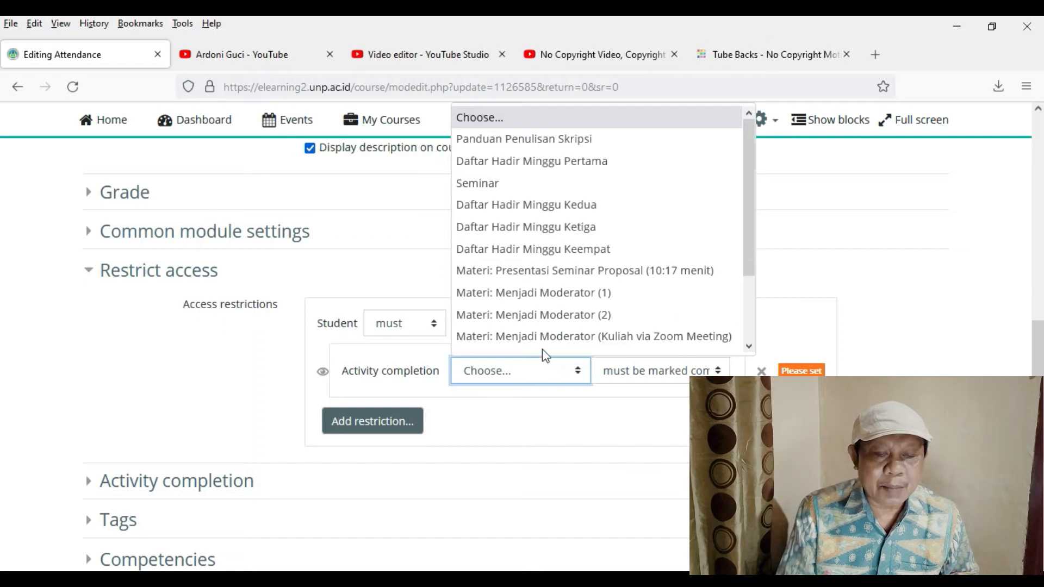
scroll(549, 337, down, 1)
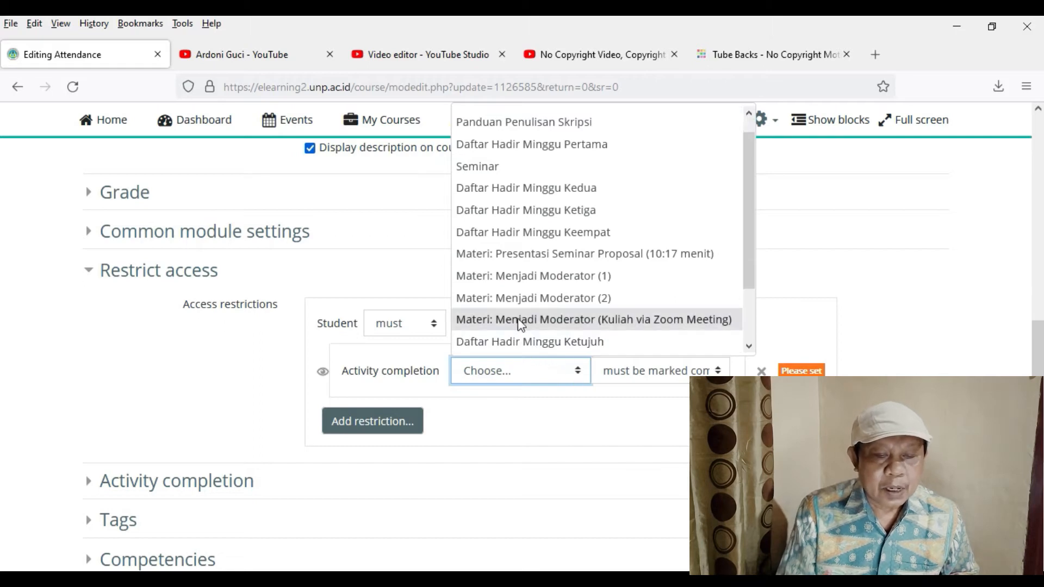
click(549, 277)
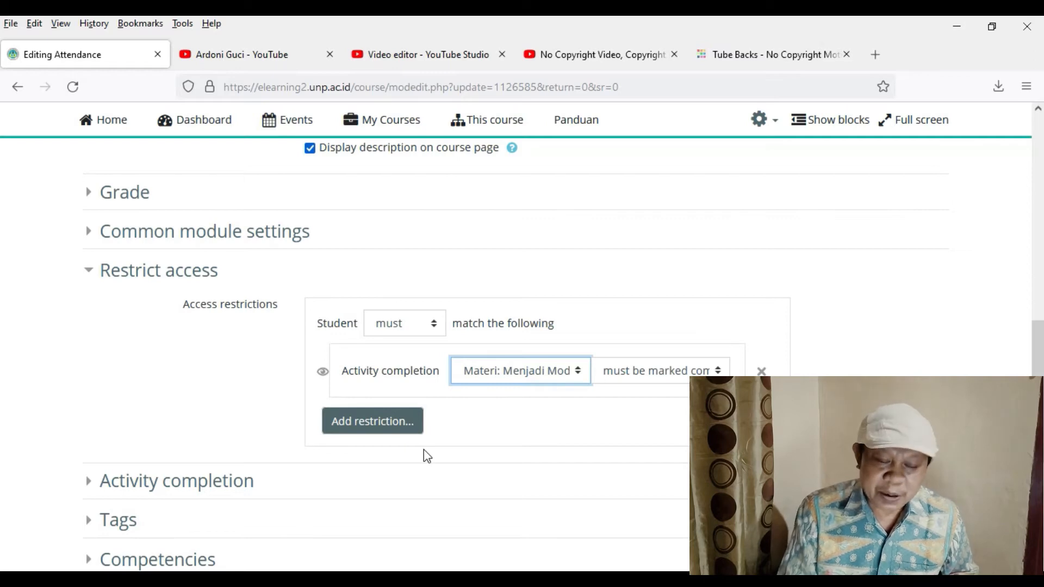
- Add a second completion restriction for "Materi: Menjadi Moderator (2)" to the attendance and save, returning to the course
click(402, 422)
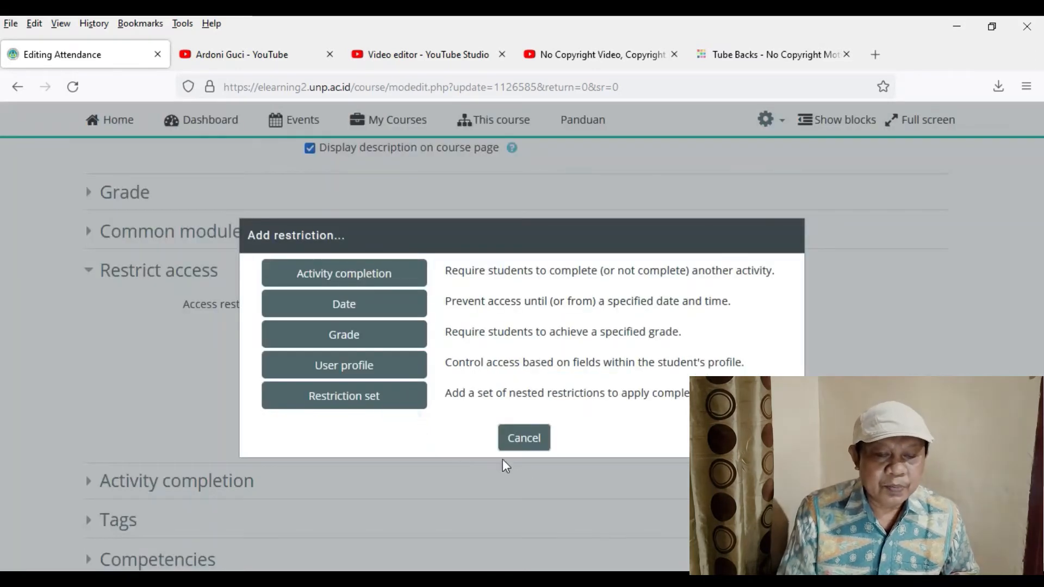
click(393, 277)
click(534, 451)
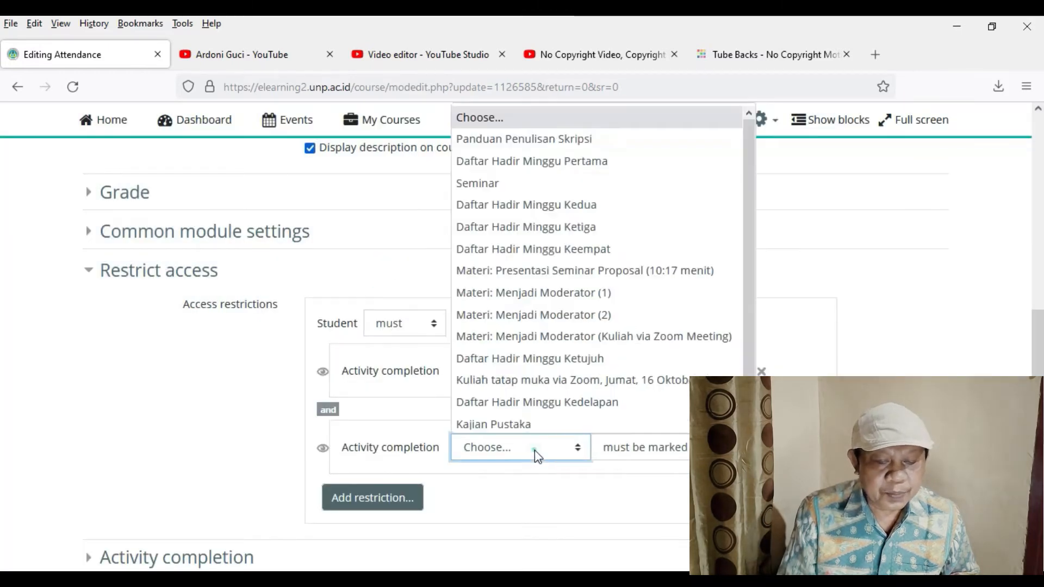
click(540, 310)
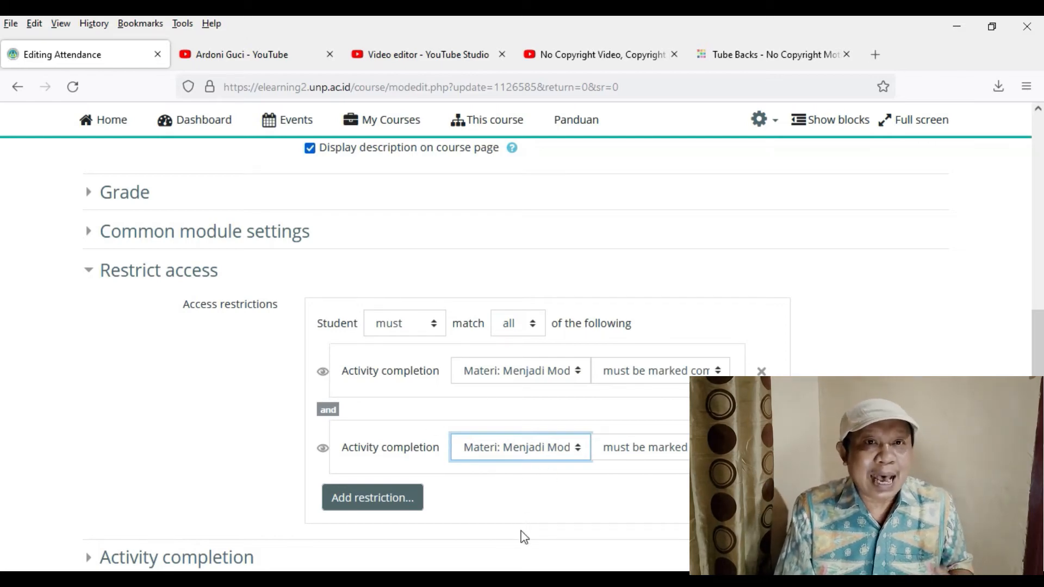
scroll(327, 530, down, 4)
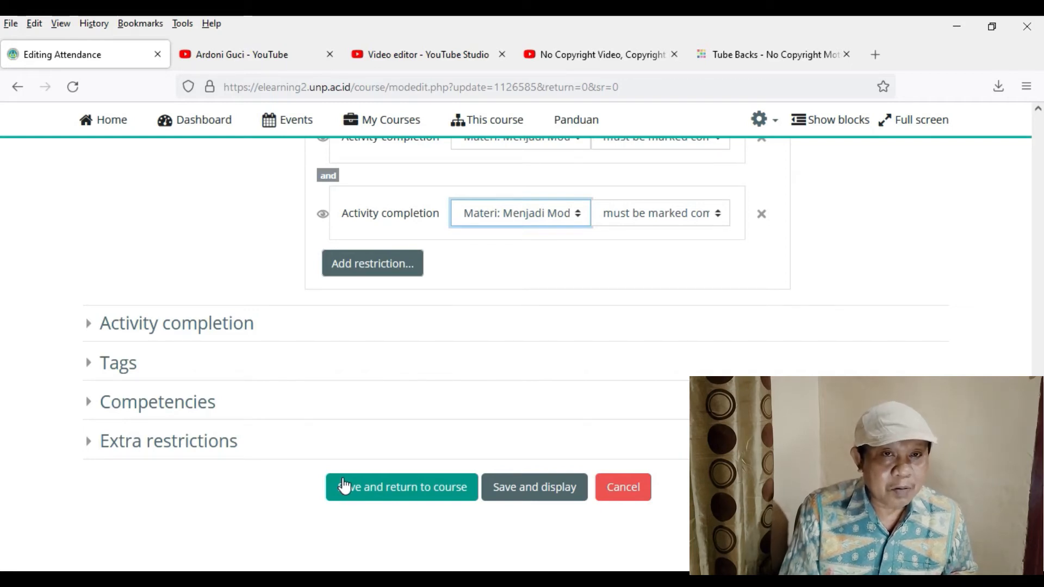
click(345, 486)
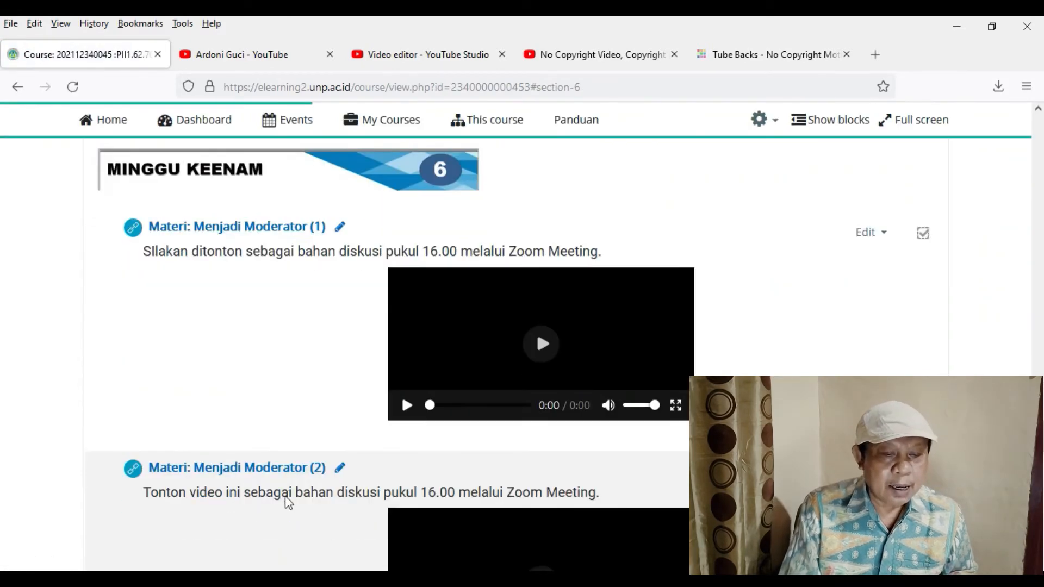
- Review the week 6 videos and the access restrictions shown under "Daftar Hadir Minggu Keenam" on the course page
scroll(304, 500, down, 7)
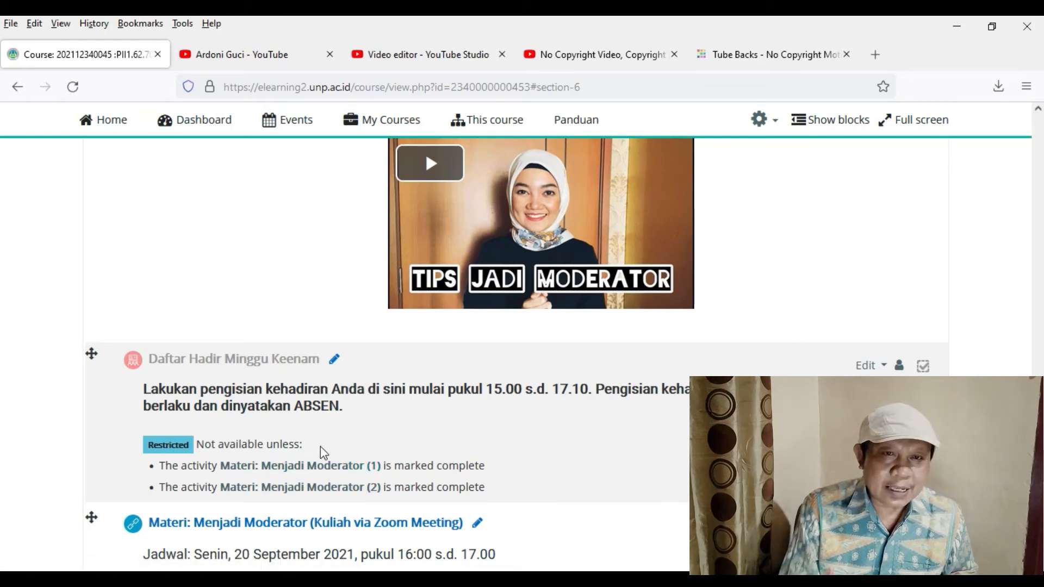
scroll(320, 453, down, 3)
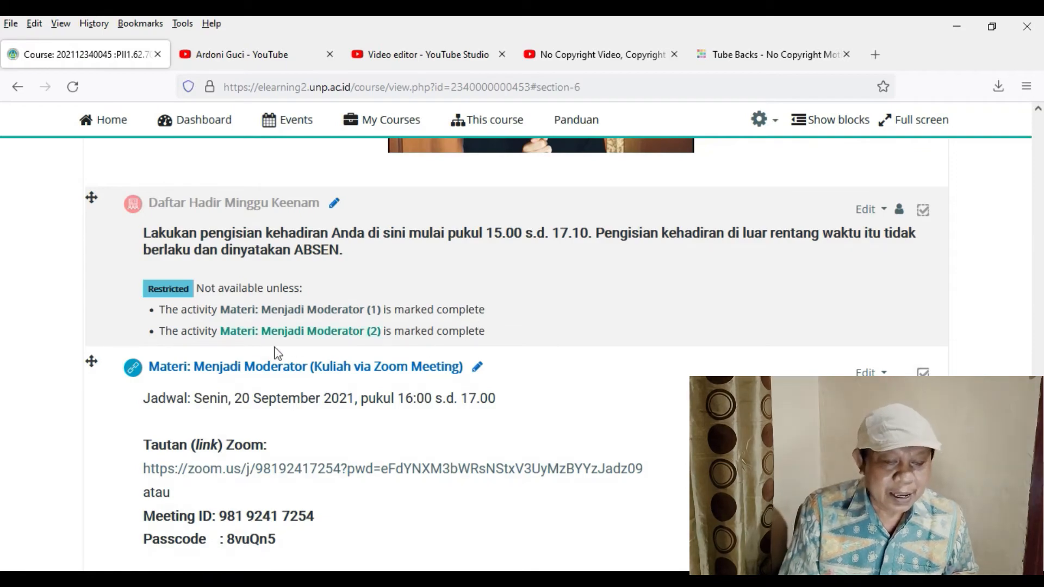
scroll(513, 354, up, 4)
scroll(513, 356, up, 4)
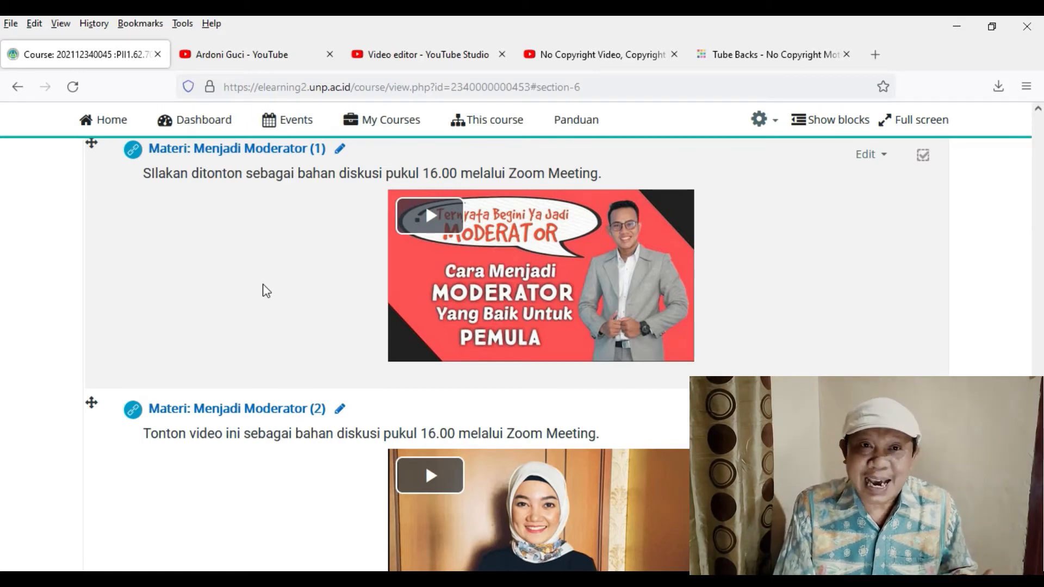
scroll(187, 361, down, 3)
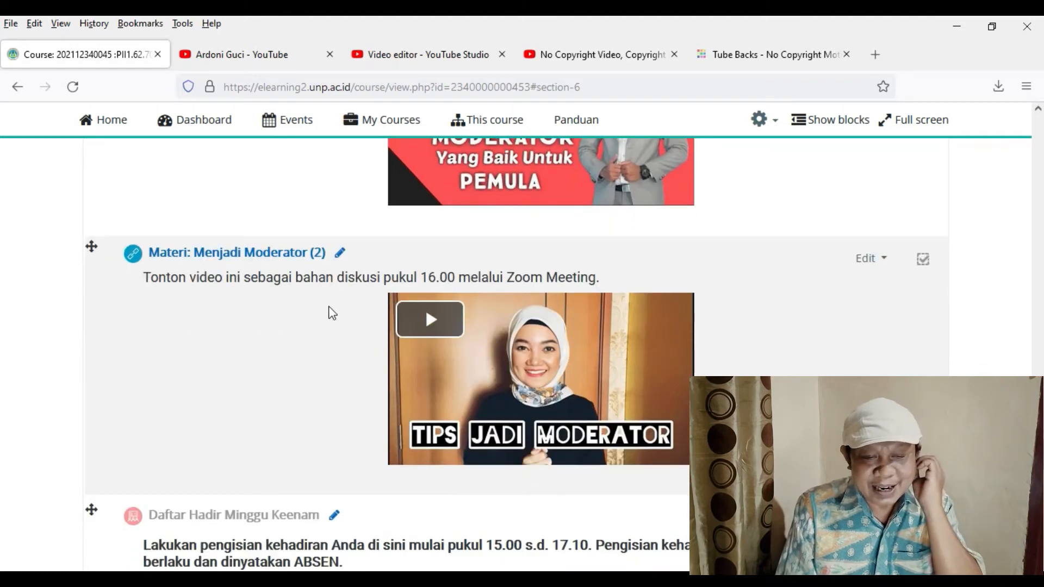
scroll(203, 319, down, 4)
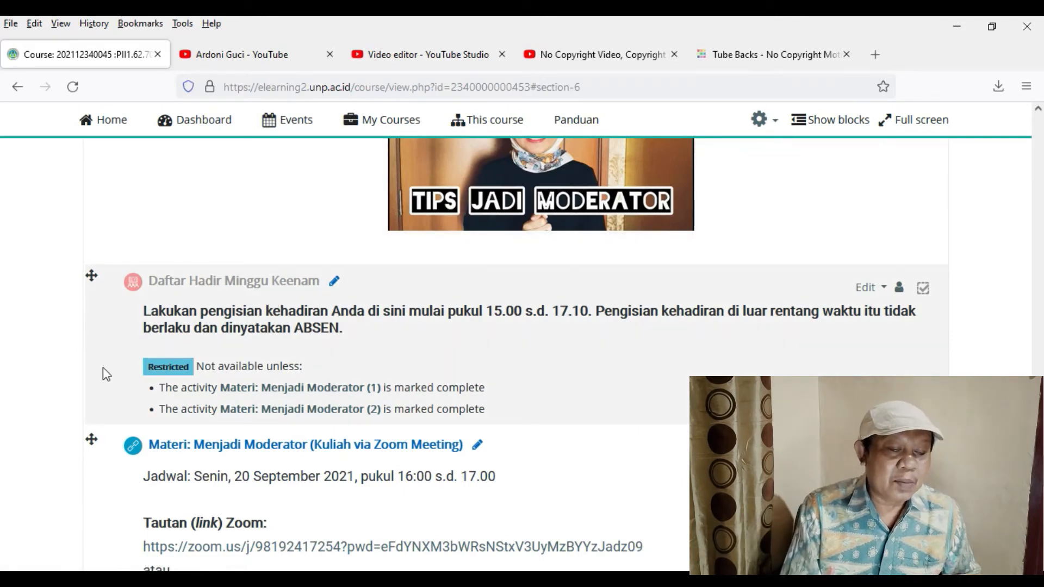
- In the settings of "Materi: Menjadi Moderator (Kuliah via Zoom Meeting)", add a restriction requiring completion of "Materi: Menjadi Moderator (1)"
scroll(52, 389, down, 4)
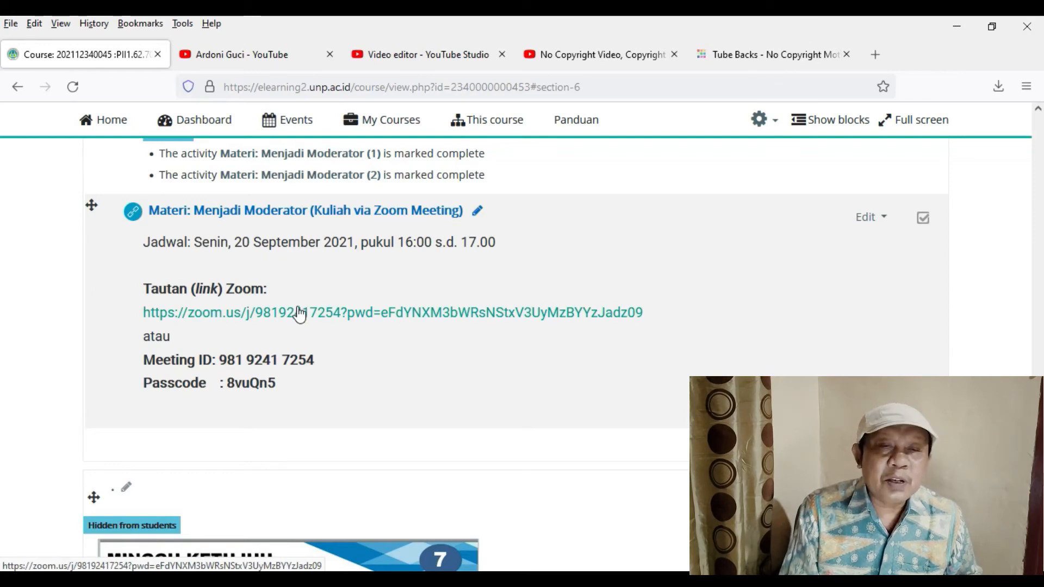
click(864, 218)
click(812, 244)
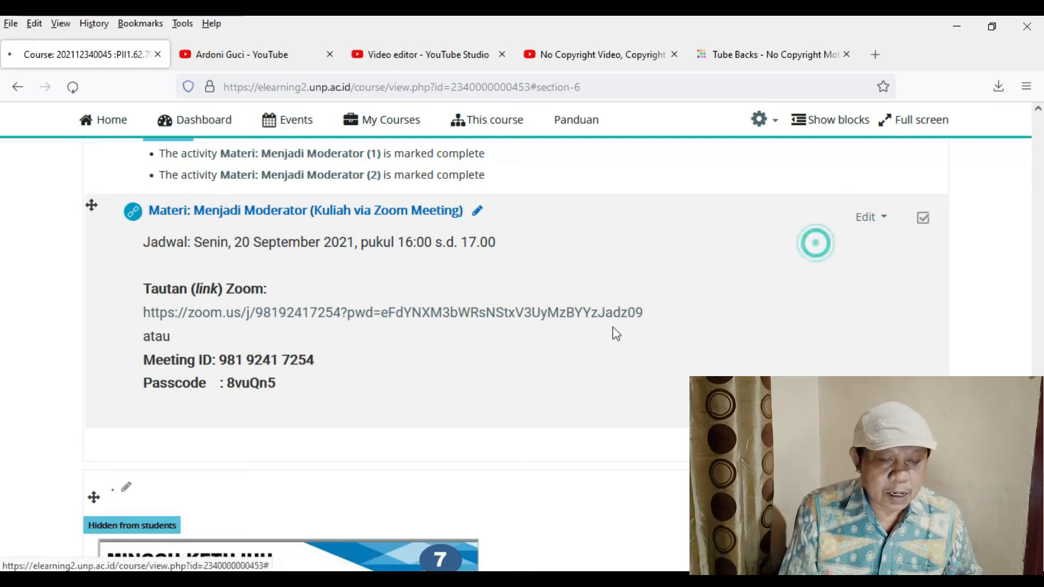
scroll(272, 446, down, 10)
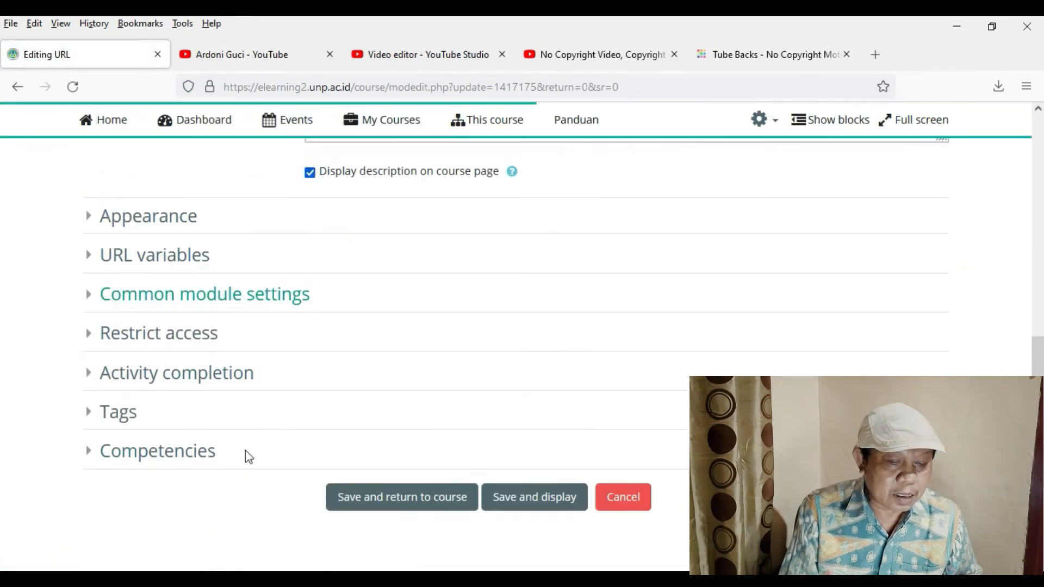
click(153, 281)
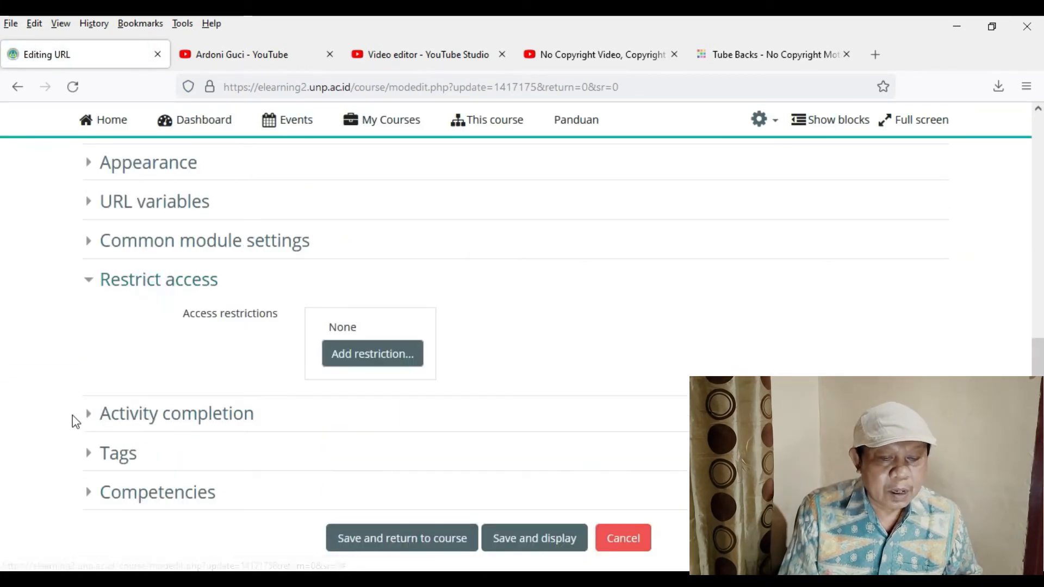
click(388, 361)
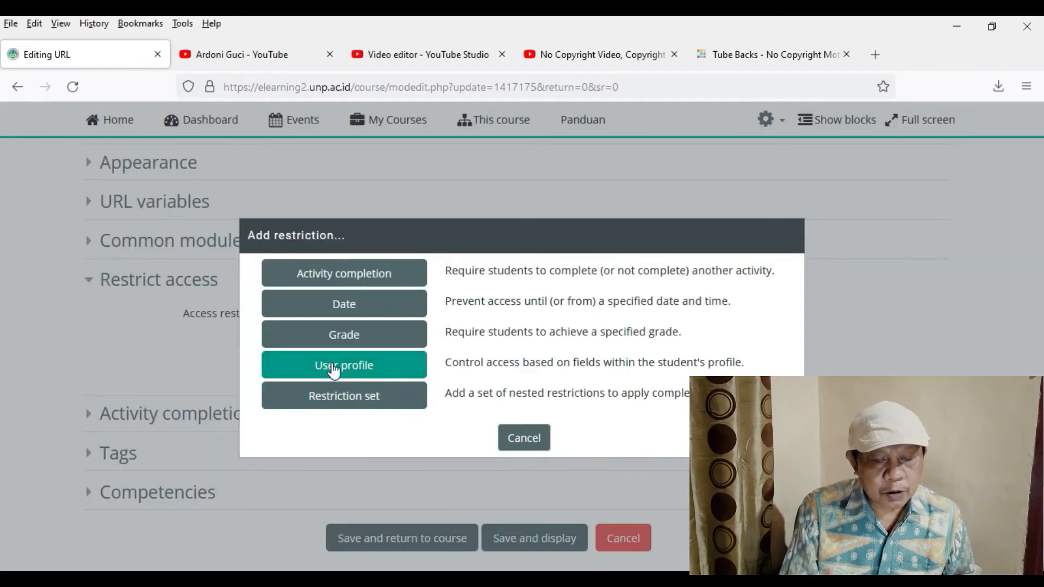
click(370, 279)
click(486, 381)
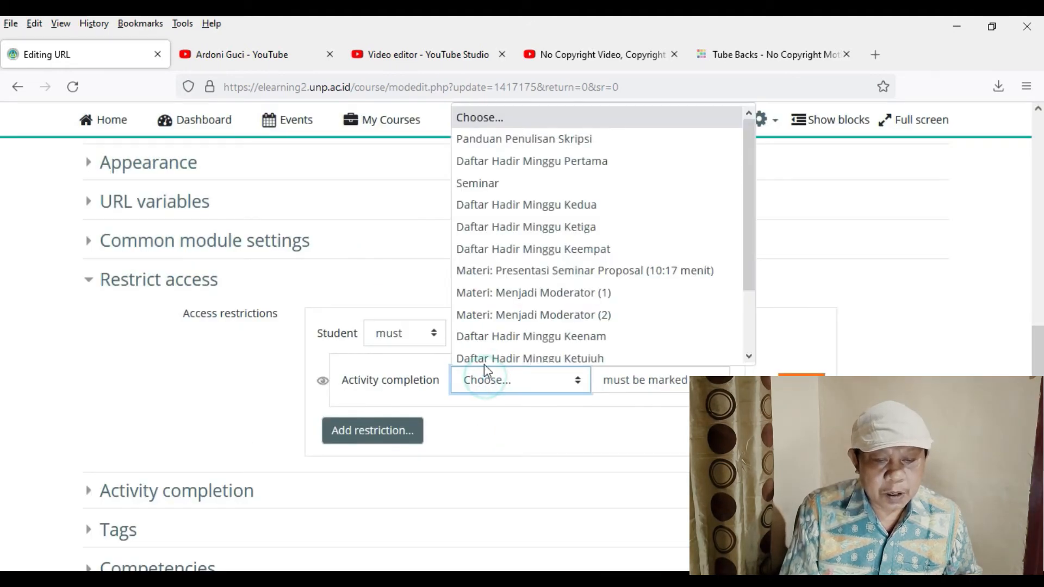
click(519, 293)
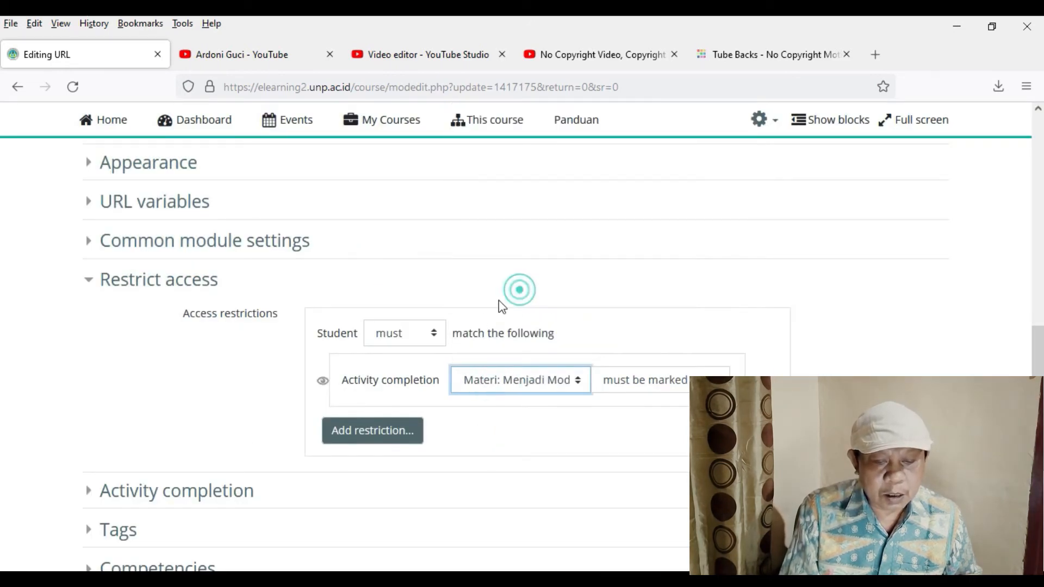
- Add a completion restriction for "Materi: Menjadi Moderator (2)" to the Zoom lecture link and save, returning to the course
click(392, 438)
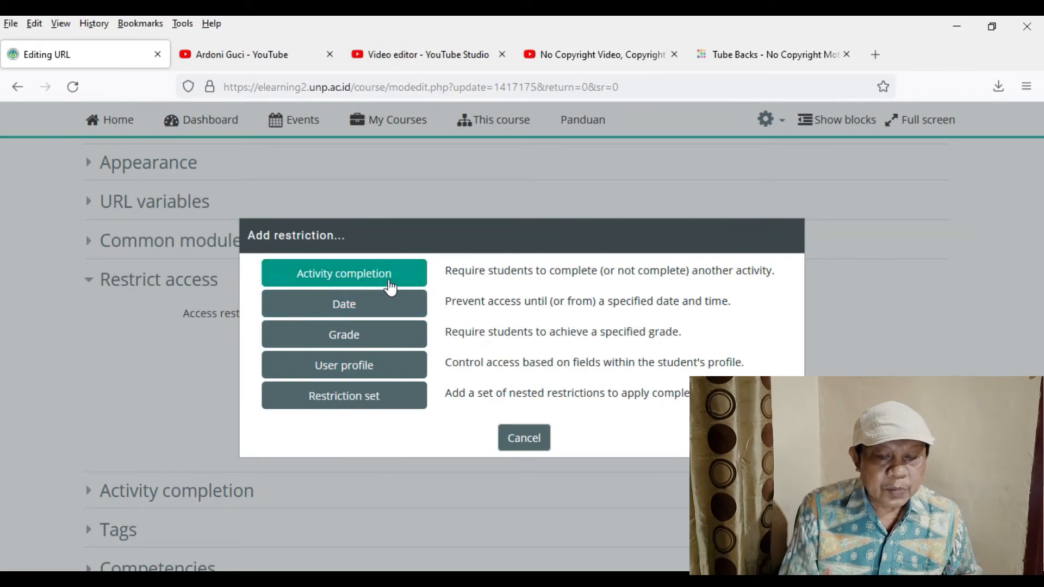
click(390, 286)
click(496, 467)
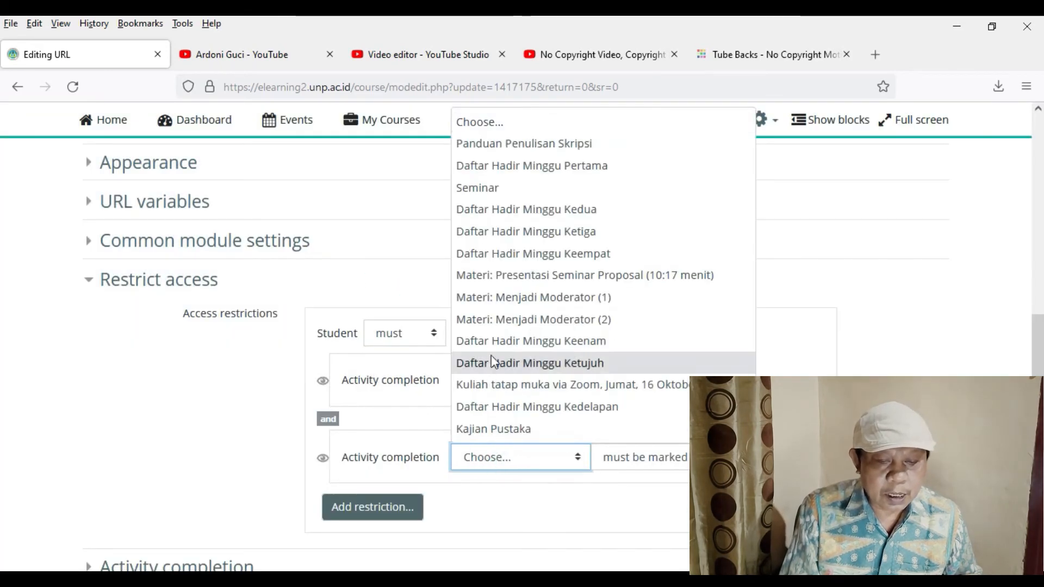
click(520, 320)
scroll(346, 498, down, 4)
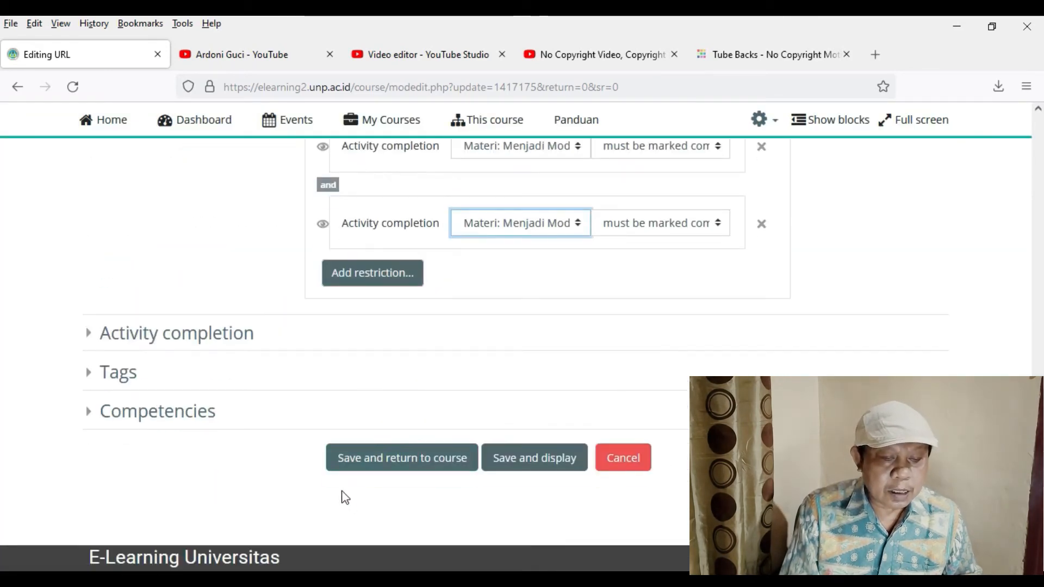
click(392, 460)
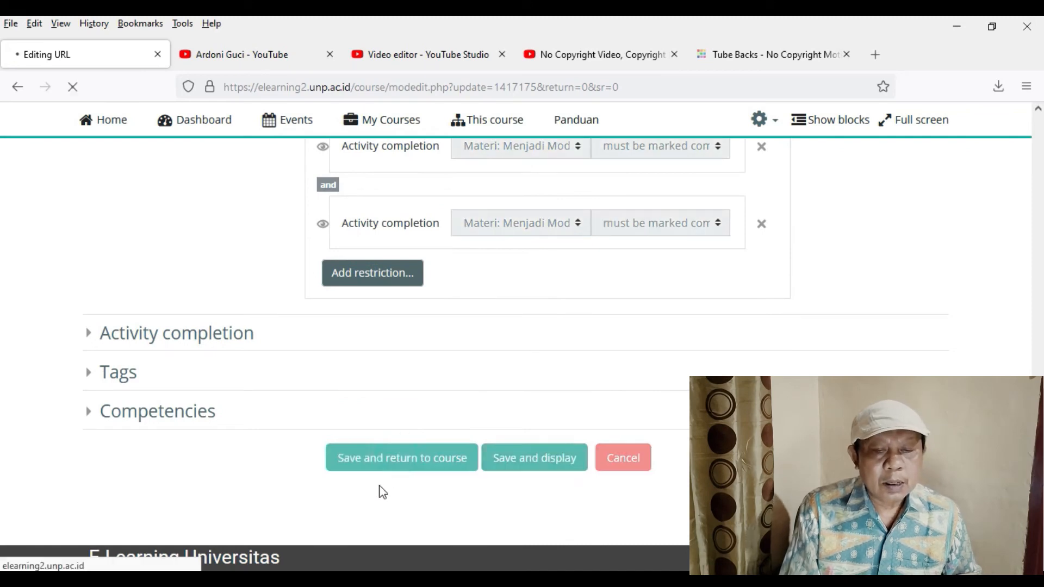
- Open the settings of the week 6 link "Materi: Menjadi Moderator (Kuliah via Zoom Meeting)" for editing
scroll(216, 531, down, 10)
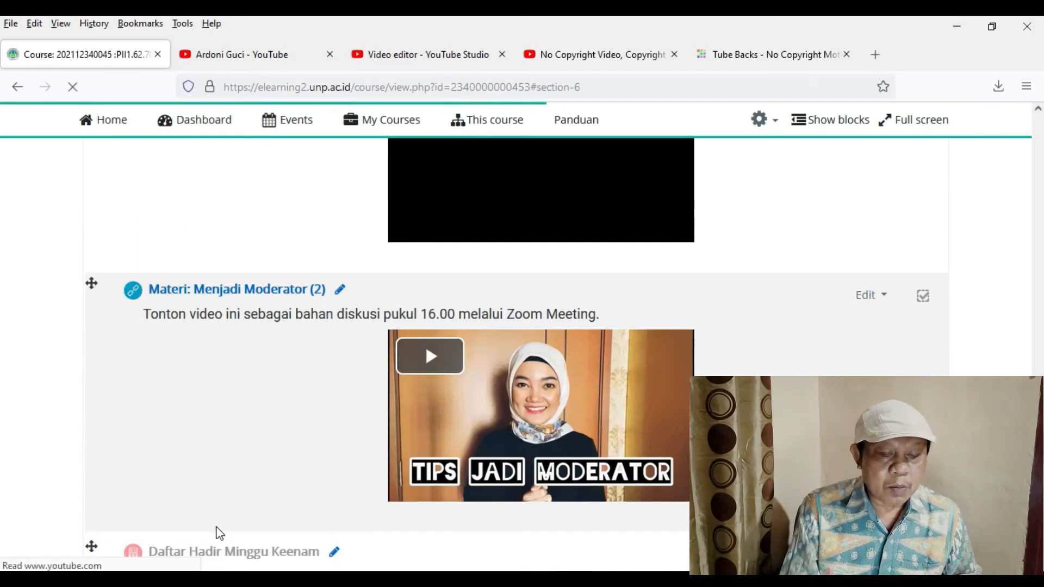
scroll(282, 517, down, 3)
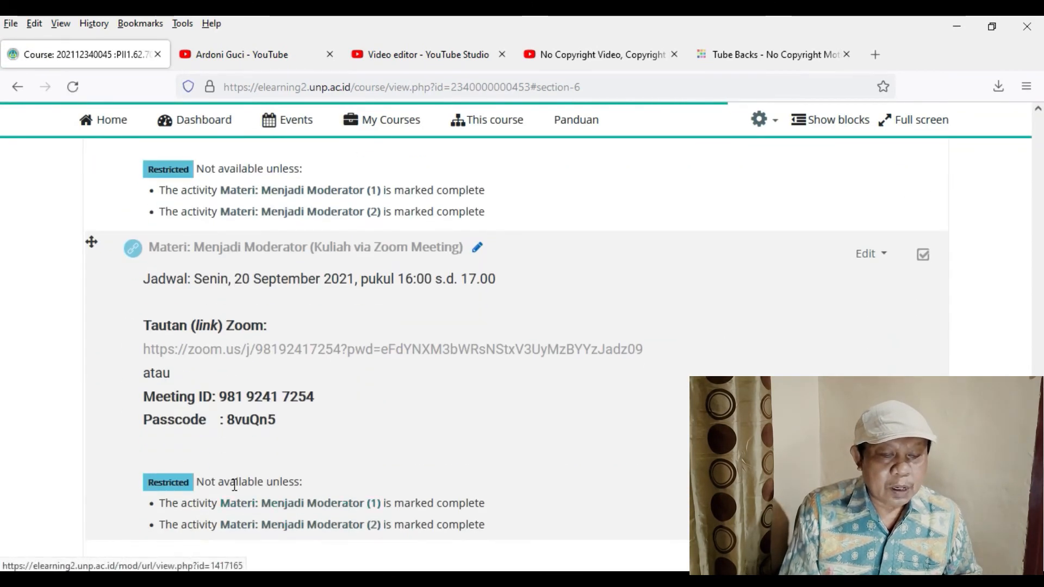
scroll(223, 462, down, 3)
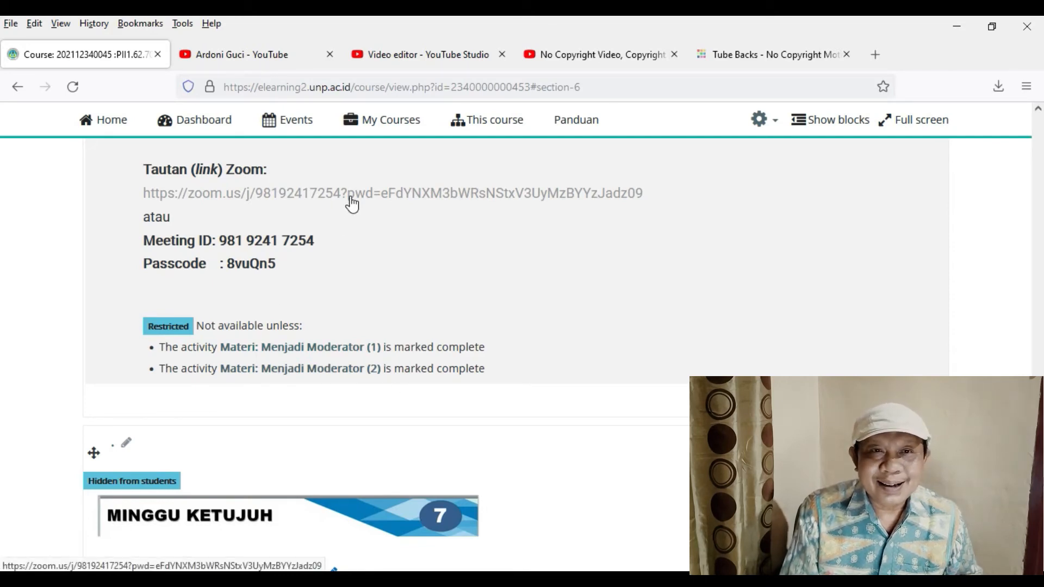
scroll(364, 256, up, 3)
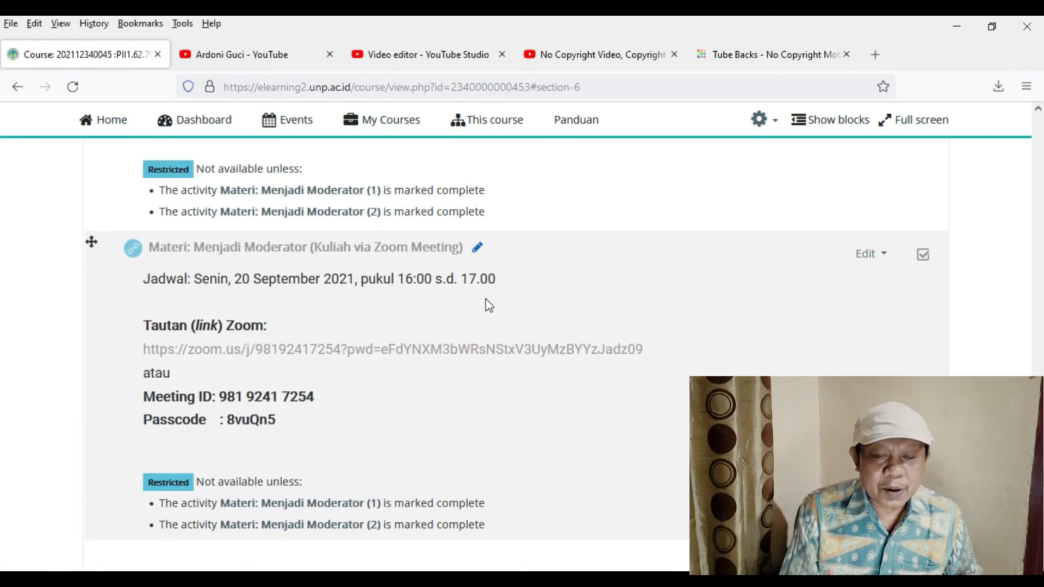
click(867, 256)
click(822, 283)
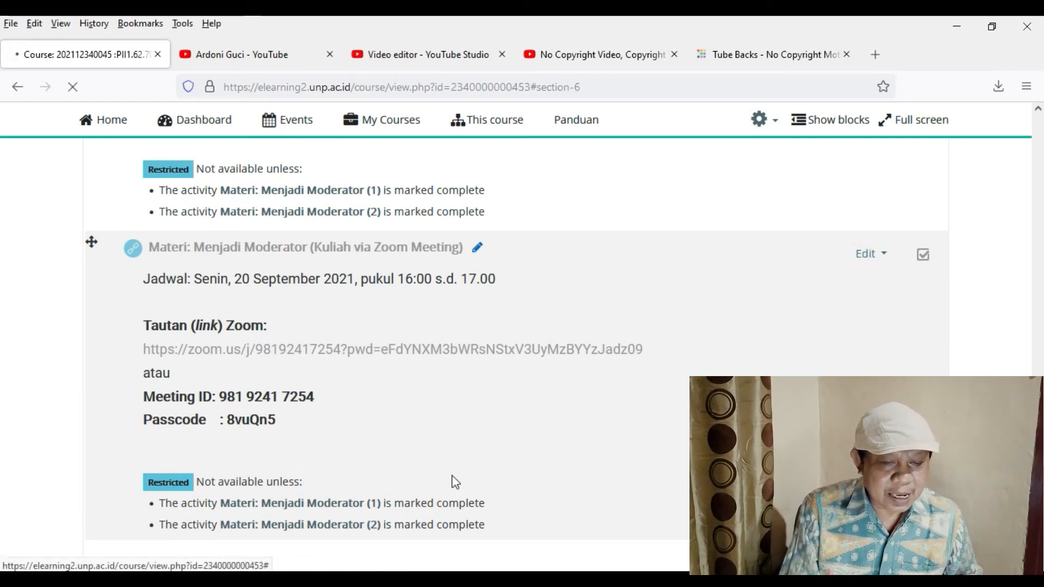
- Examine the Zoom link, meeting ID and passcode lines in the Zoom lecture link's description
scroll(393, 474, down, 6)
scroll(439, 261, down, 2)
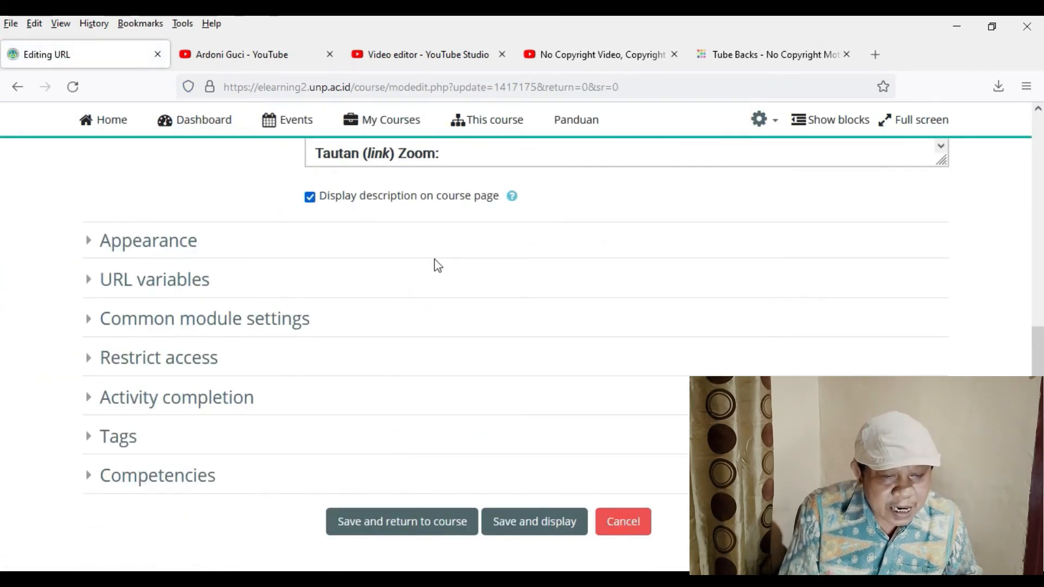
scroll(464, 263, up, 3)
click(474, 282)
scroll(494, 300, down, 1)
scroll(494, 300, down, 1)
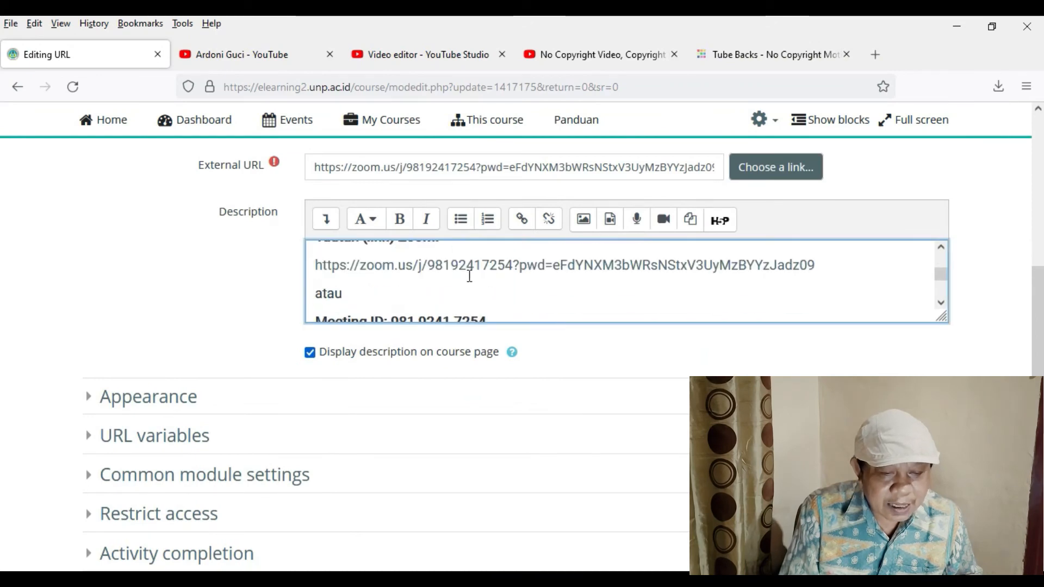
click(498, 263)
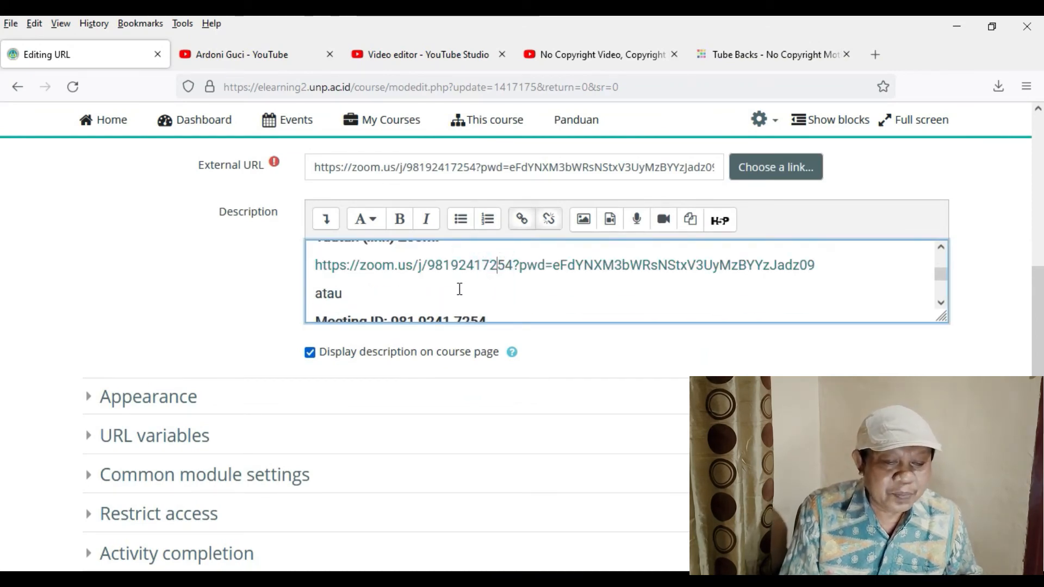
scroll(455, 287, down, 2)
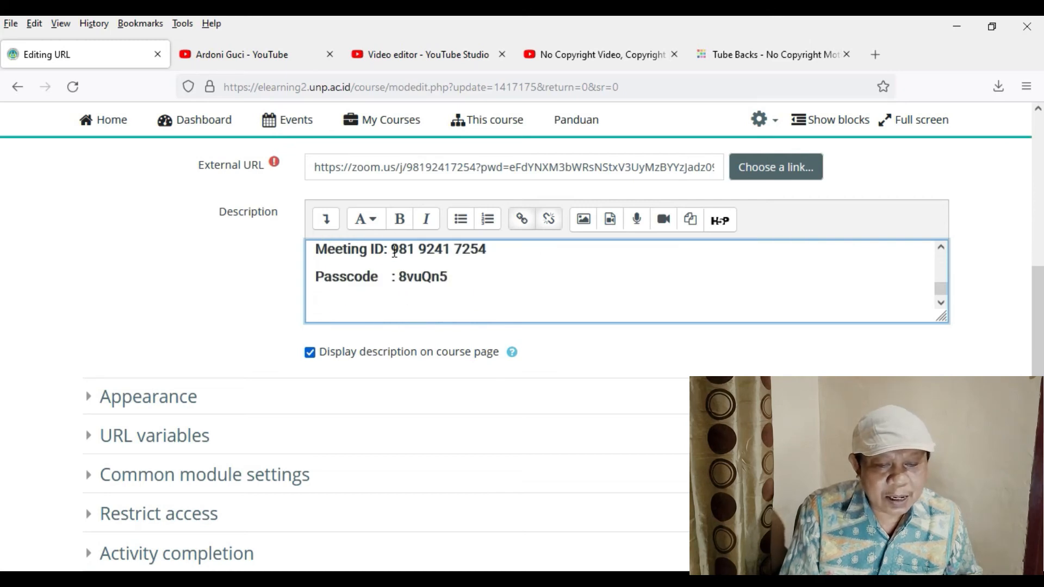
drag(391, 250, 486, 249)
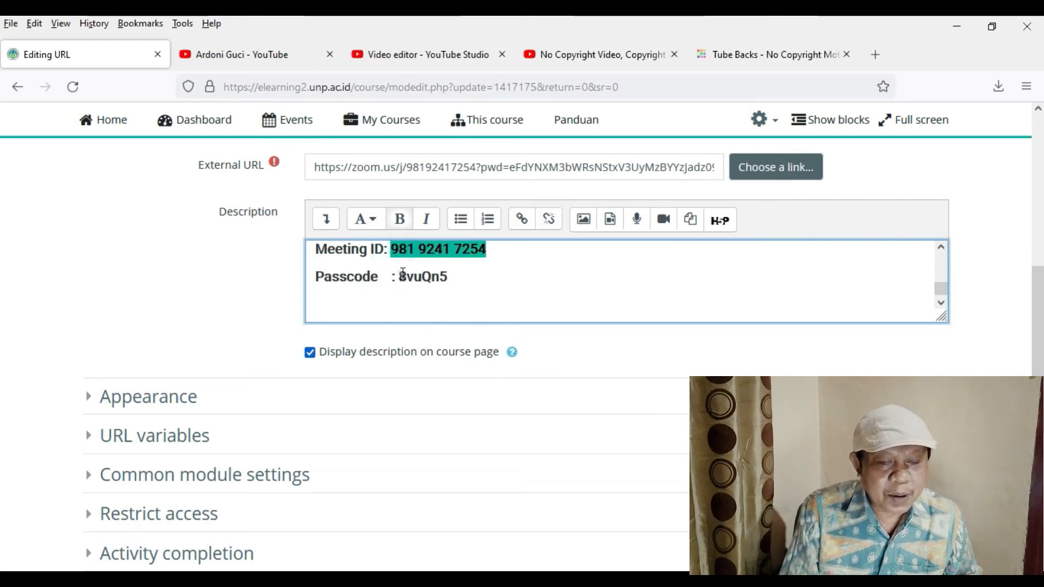
drag(399, 277, 451, 277)
click(484, 287)
scroll(486, 294, up, 2)
scroll(479, 303, up, 2)
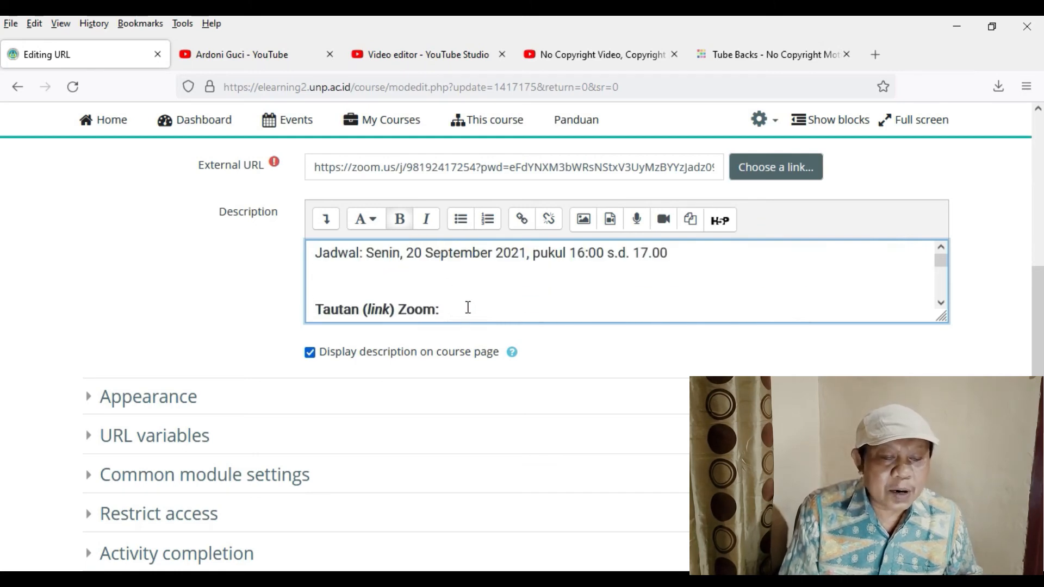
scroll(424, 294, down, 2)
scroll(409, 293, up, 1)
scroll(409, 292, up, 2)
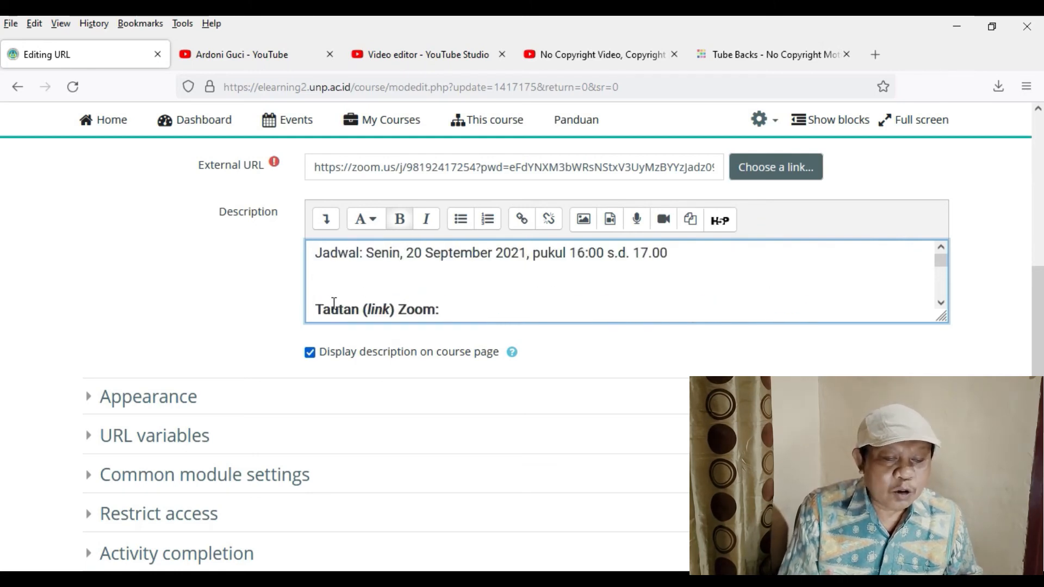
- Delete everything below the schedule line from the description, including the Zoom link, meeting ID and passcode, and save, returning to the course
drag(319, 290, 555, 335)
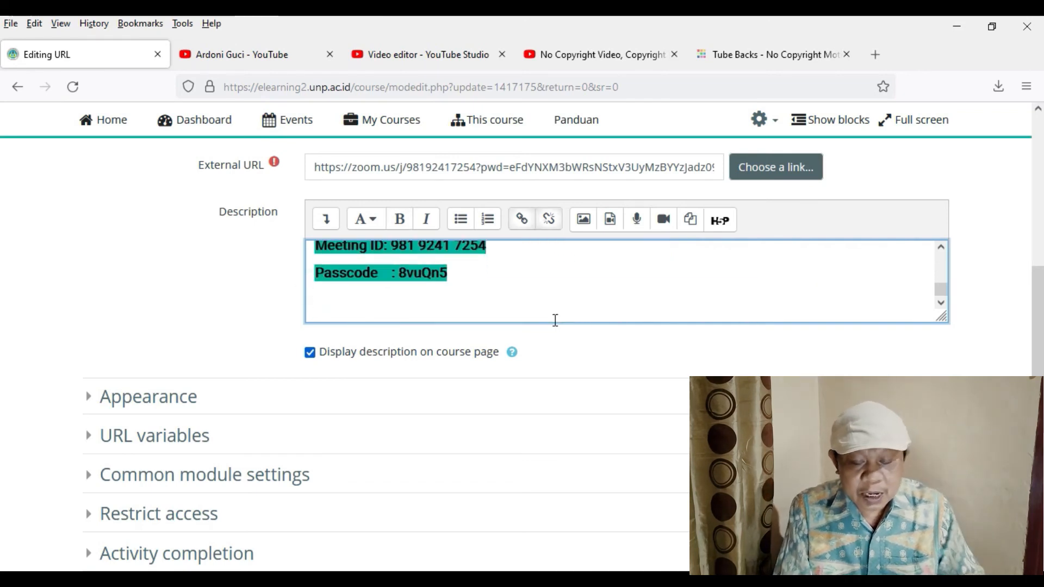
key(Delete)
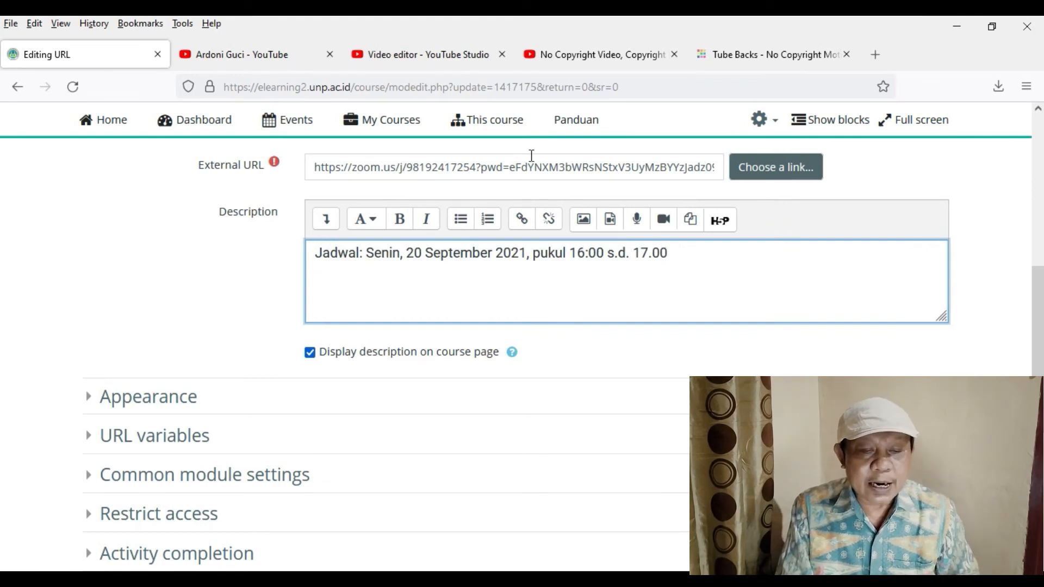
scroll(381, 397, down, 6)
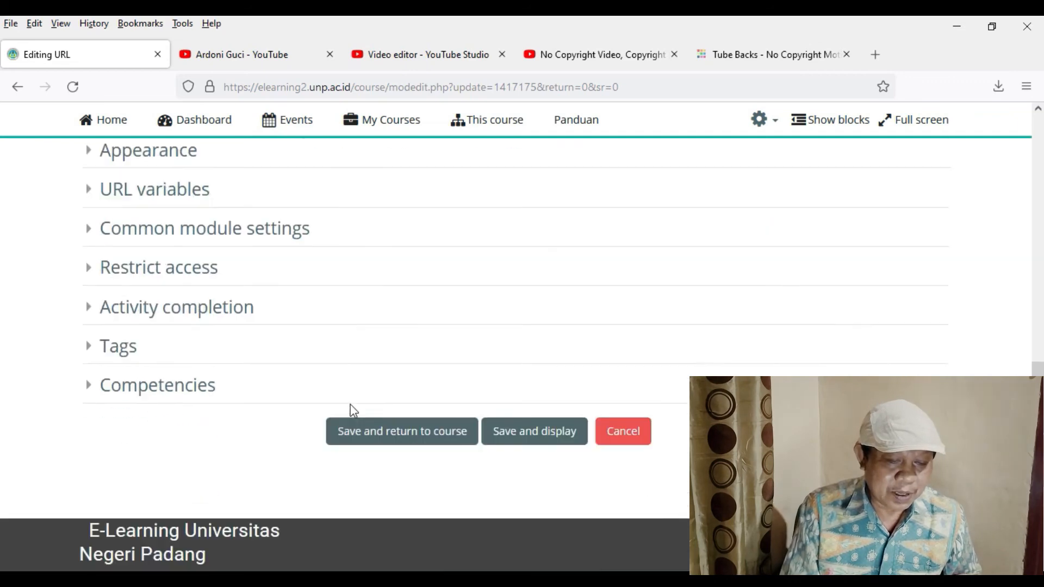
click(426, 365)
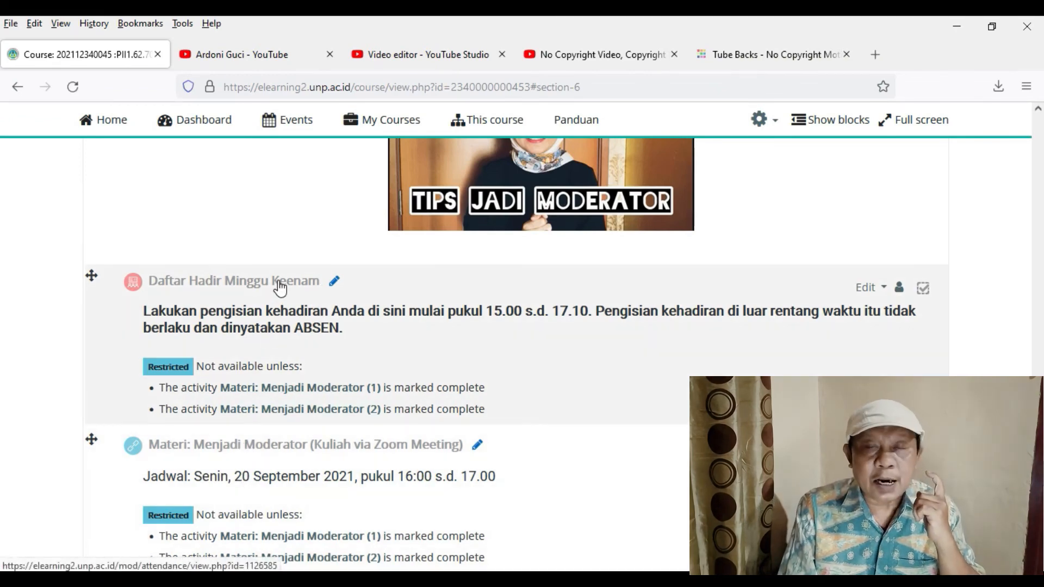
- Switch the course role to Student to preview the course as students see it
scroll(673, 387, up, 5)
scroll(673, 391, up, 20)
scroll(688, 343, up, 20)
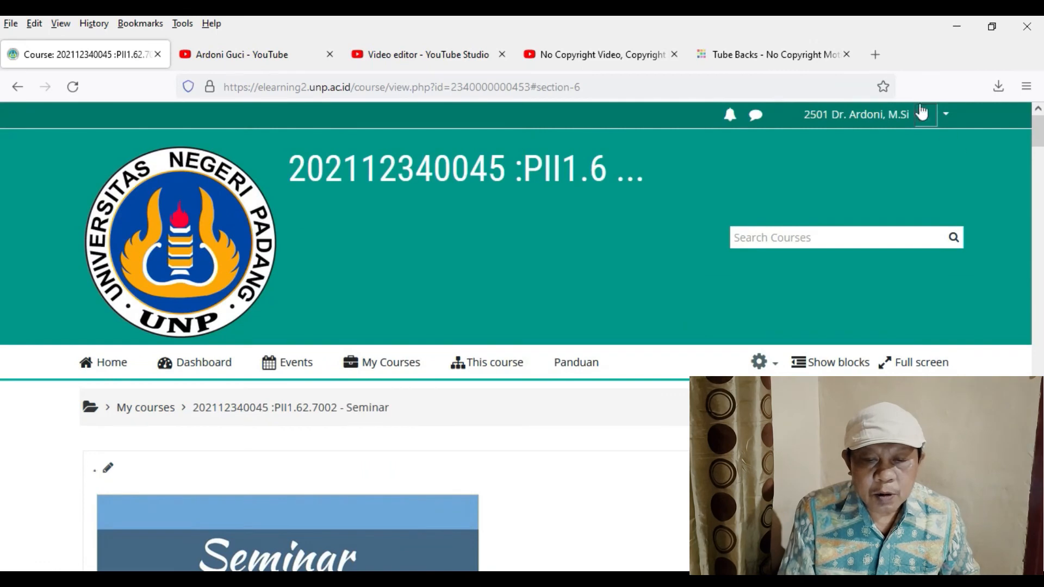
click(939, 120)
click(894, 323)
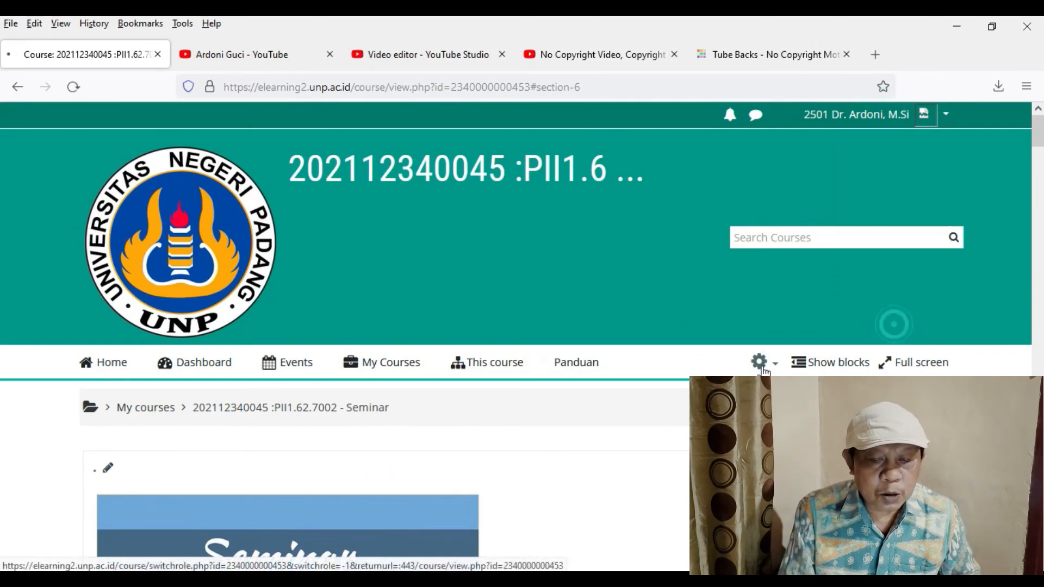
scroll(109, 534, down, 5)
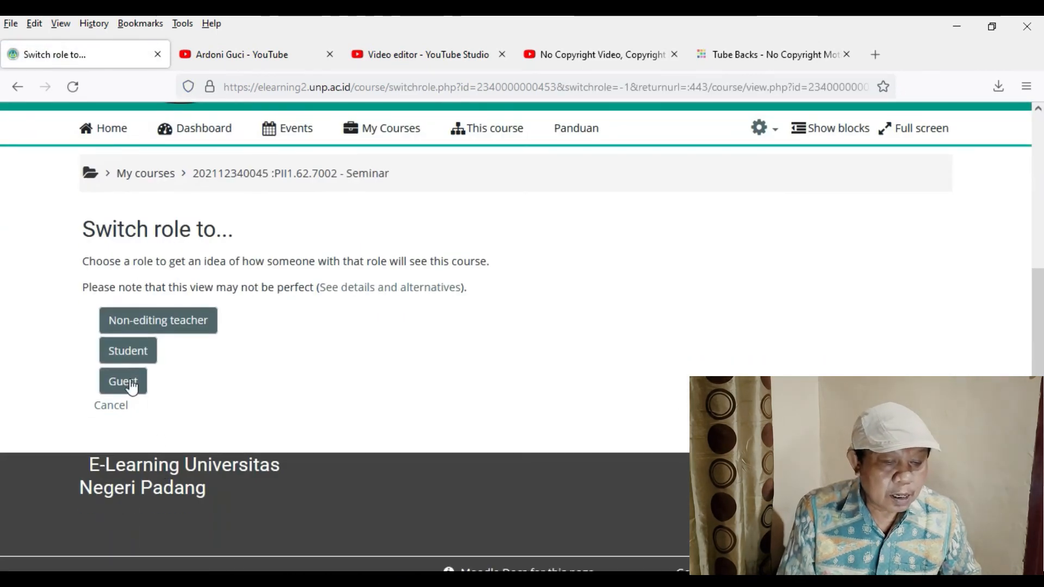
click(130, 355)
- Review the week 6 videos, completion boxes and access restrictions on the attendance and Zoom lecture link in the student view
scroll(419, 464, down, 7)
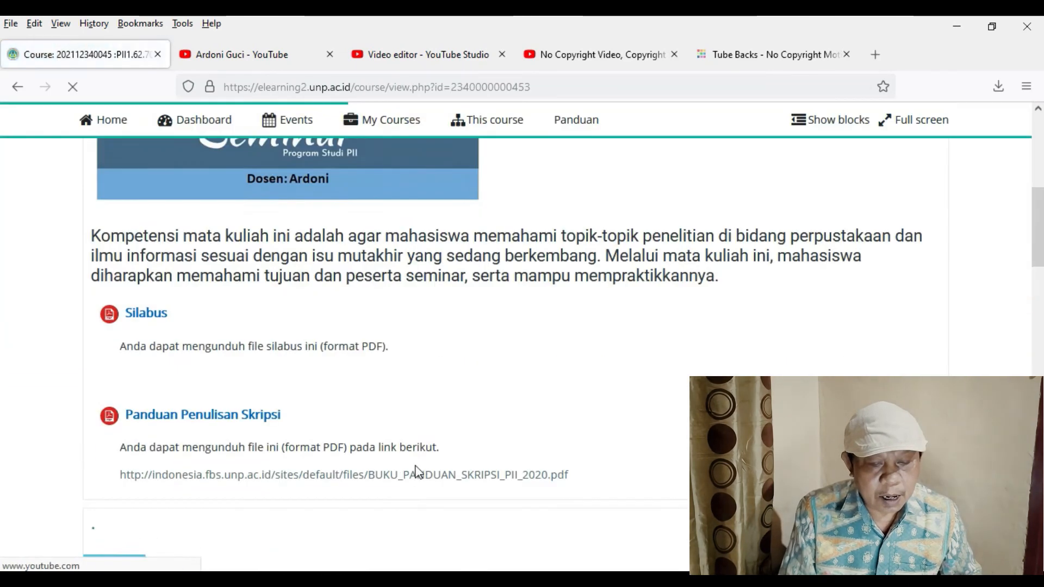
scroll(416, 464, down, 15)
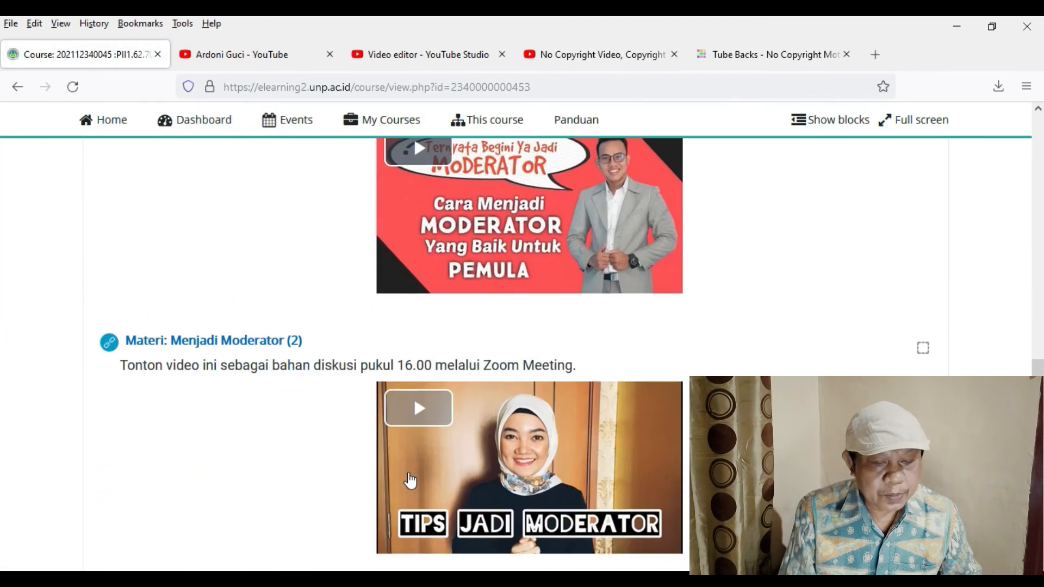
scroll(571, 242, up, 3)
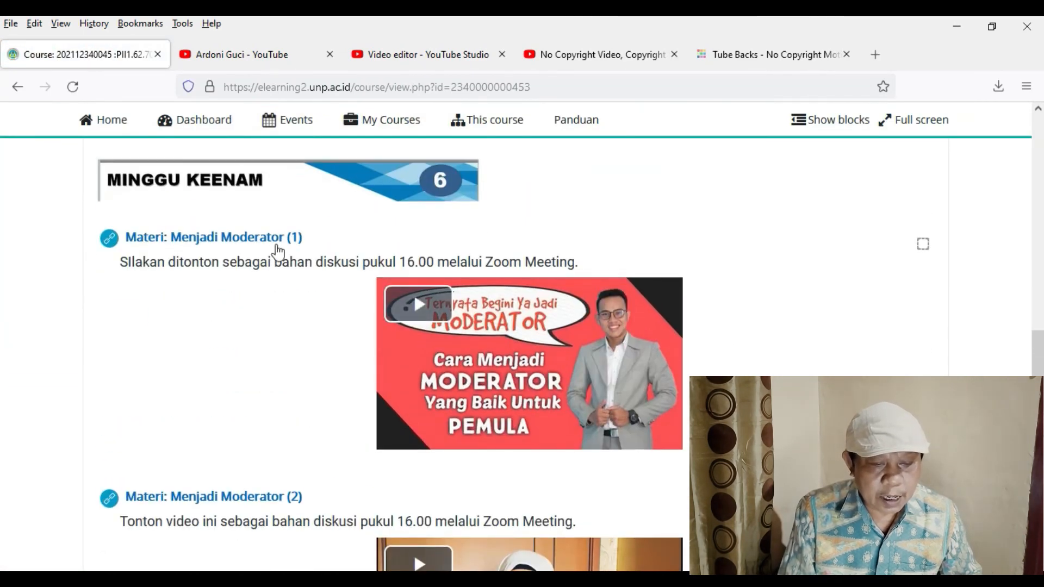
scroll(248, 443, down, 4)
scroll(248, 443, down, 3)
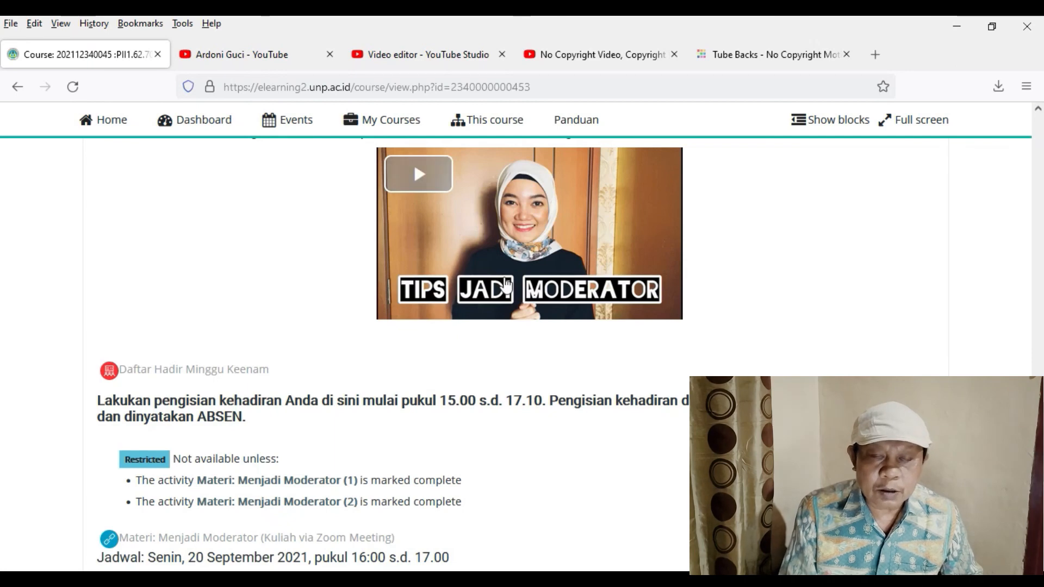
scroll(383, 414, down, 1)
scroll(383, 415, down, 4)
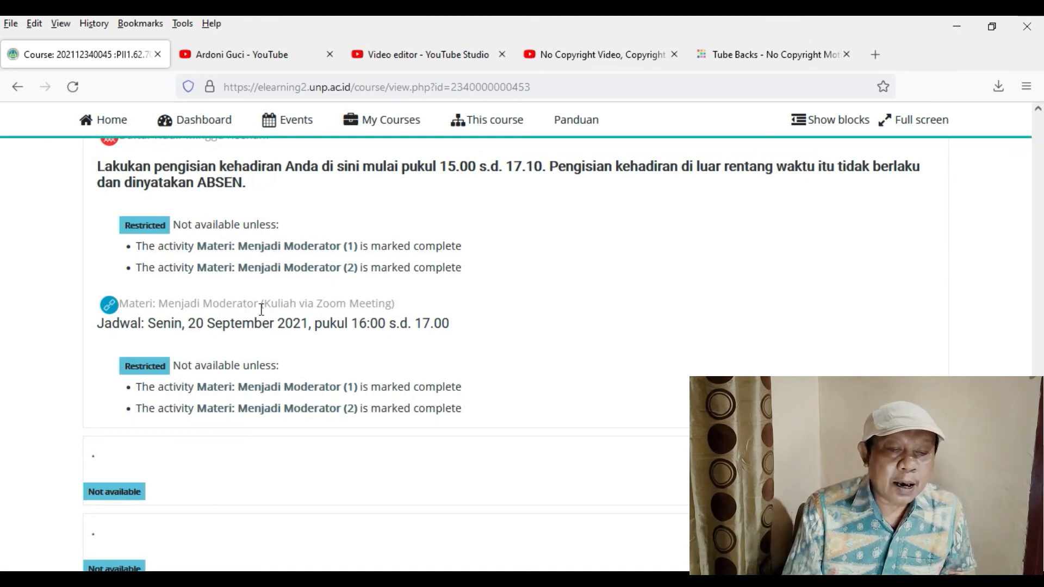
scroll(262, 310, up, 10)
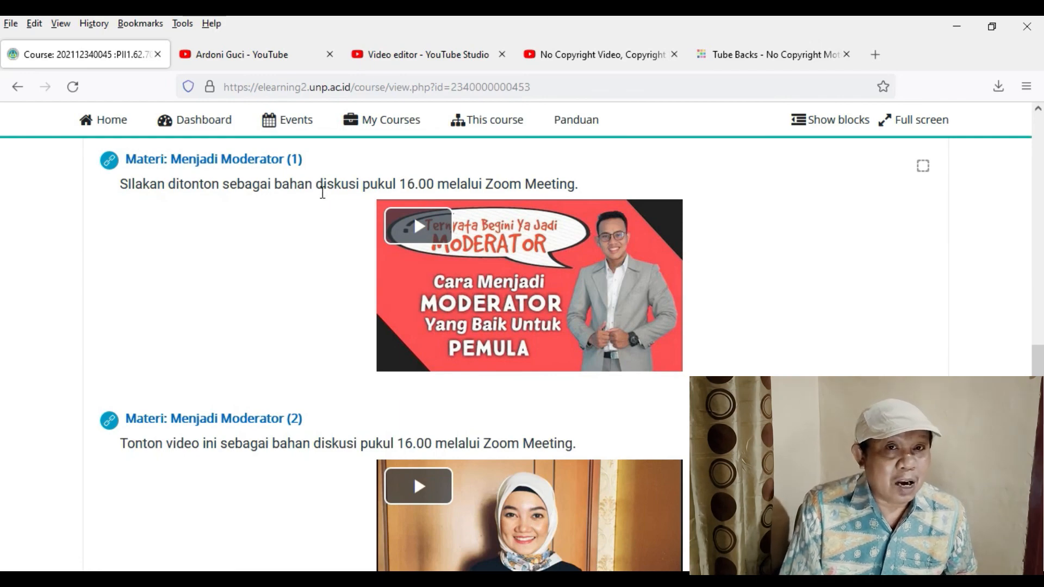
scroll(249, 345, down, 4)
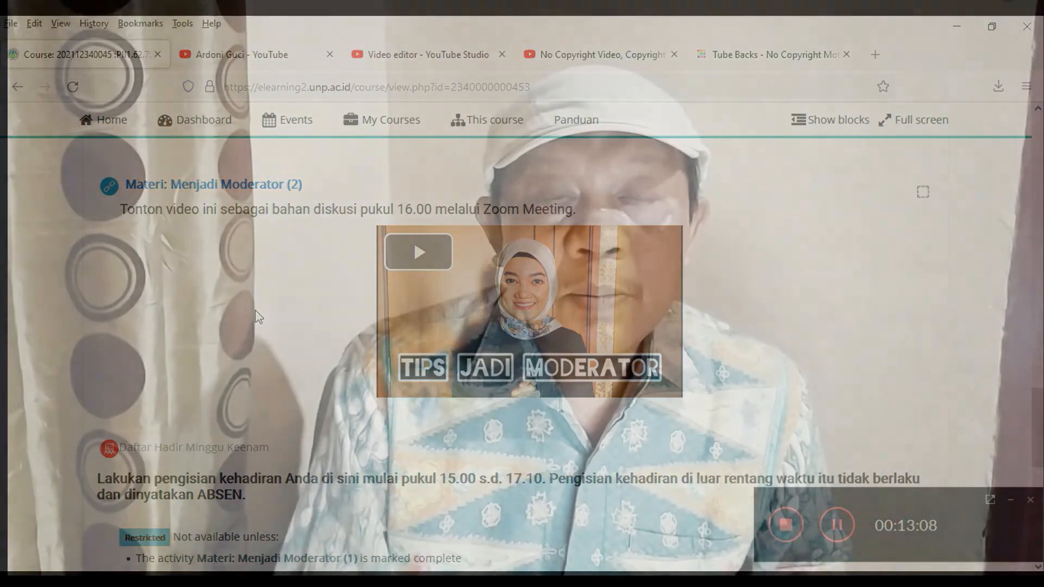
scroll(255, 310, down, 2)
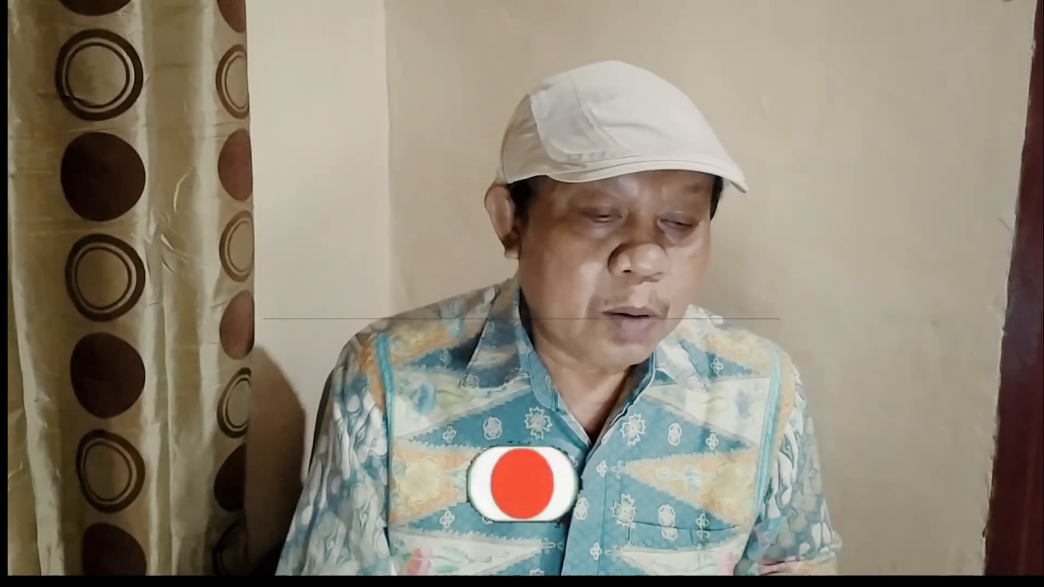